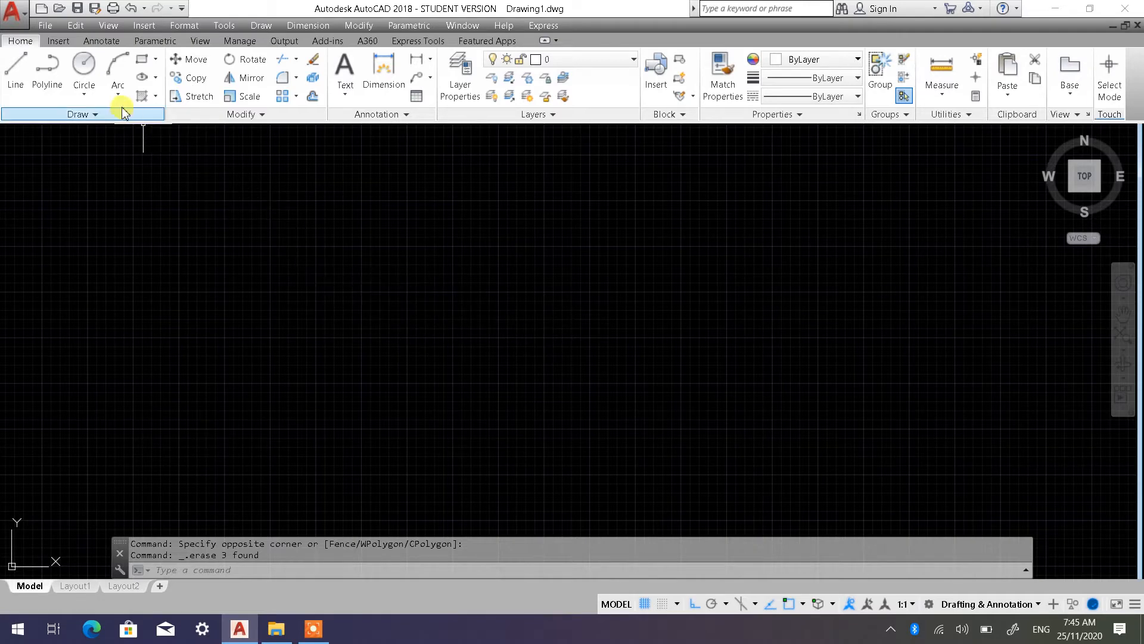
Draw a circle with a radius of about 342 units in the empty drawing area.
left_click(88, 71)
left_click(372, 334)
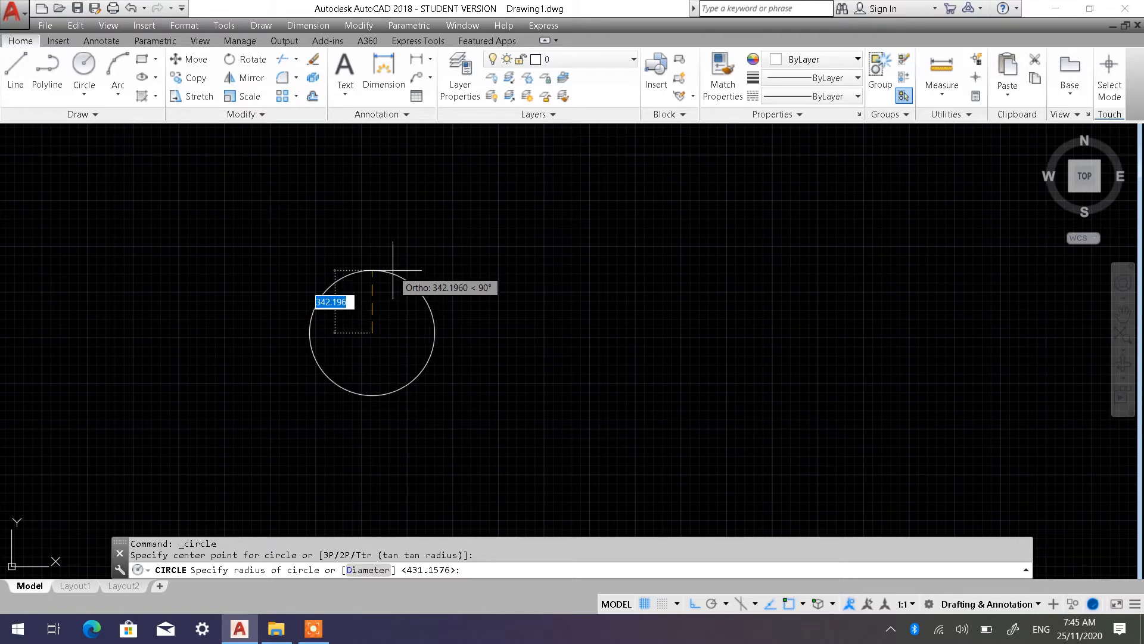
left_click(393, 272)
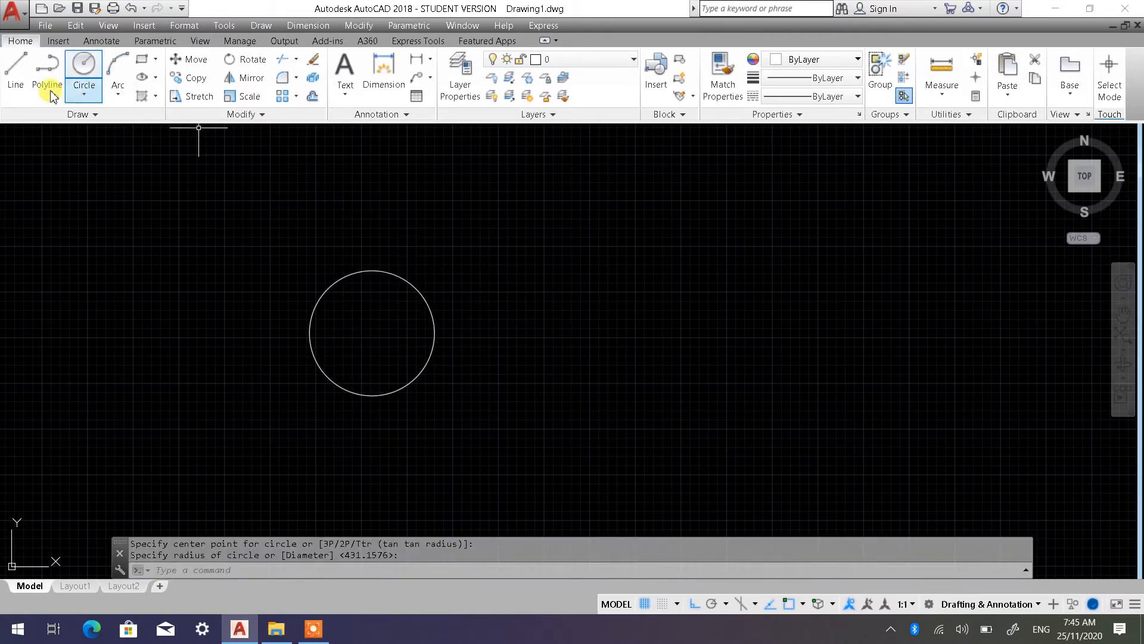
Draw a horizontal line about 1044 units long from the circle's top quadrant toward the right.
left_click(18, 75)
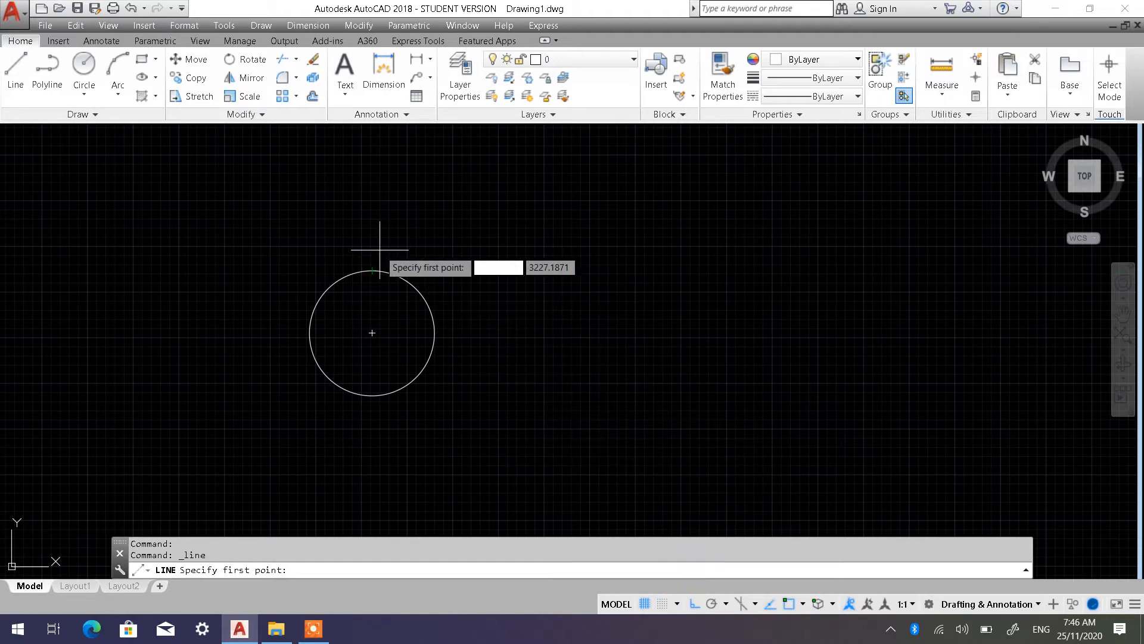
left_click(372, 270)
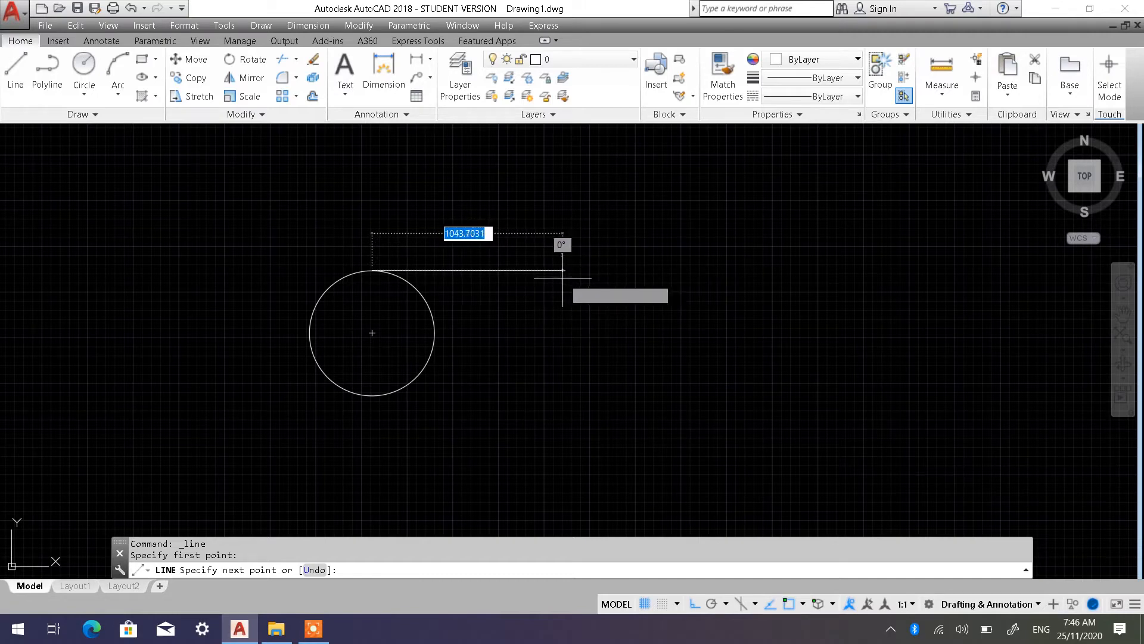
left_click(562, 278)
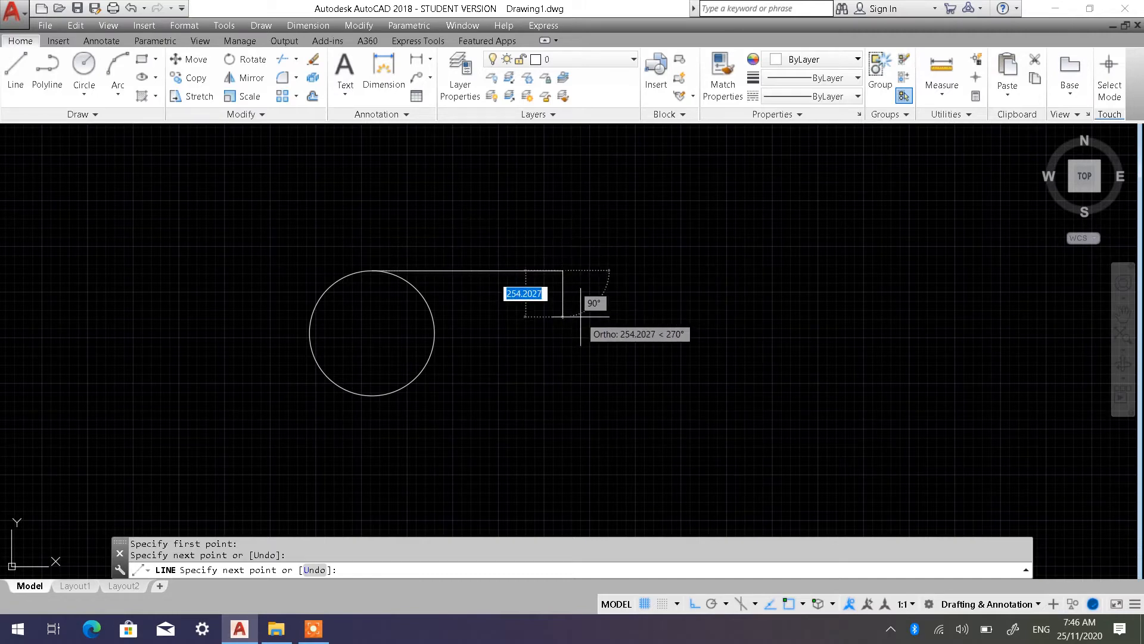
key("Escape")
key("Escape")
Copy the horizontal line from the circle's top quadrant to its bottom quadrant.
left_click(191, 78)
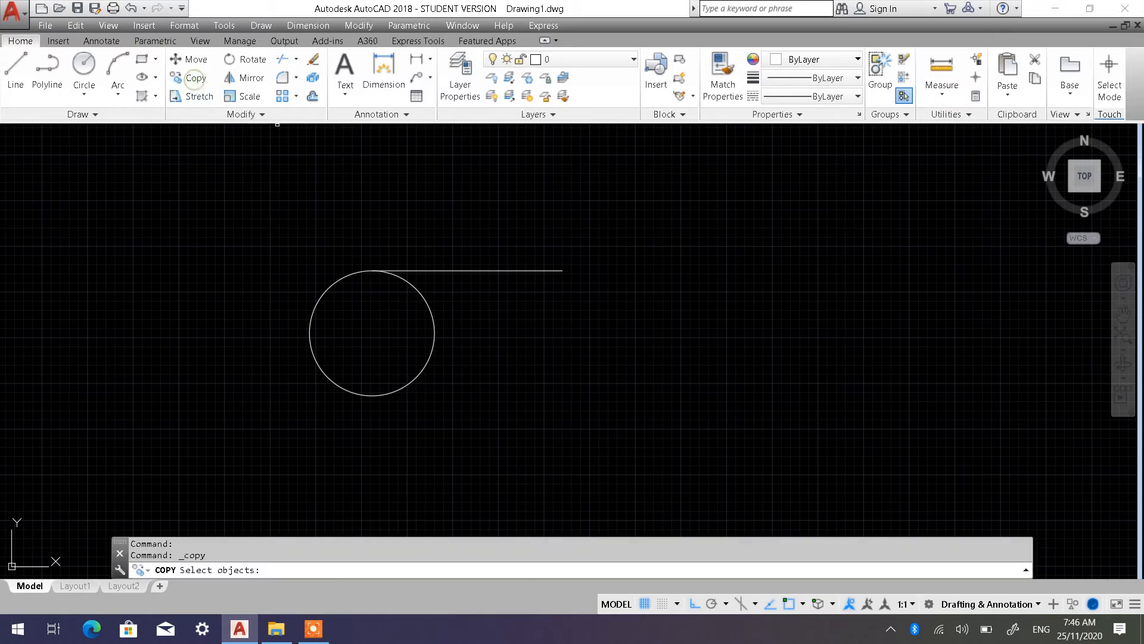
left_click(554, 320)
left_click(499, 246)
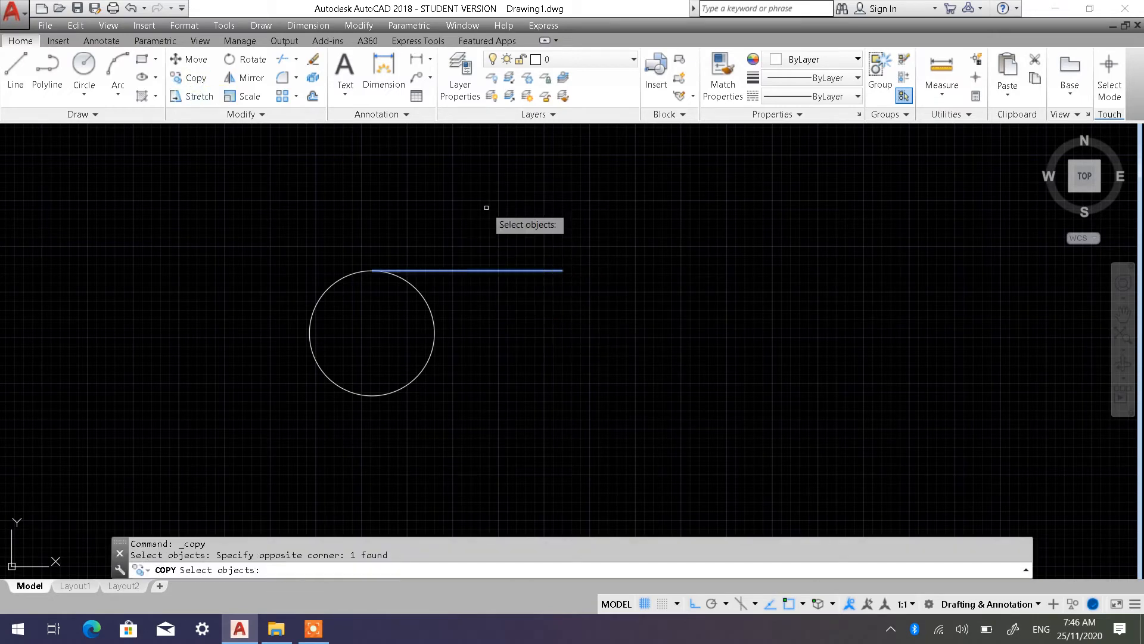
key("Return")
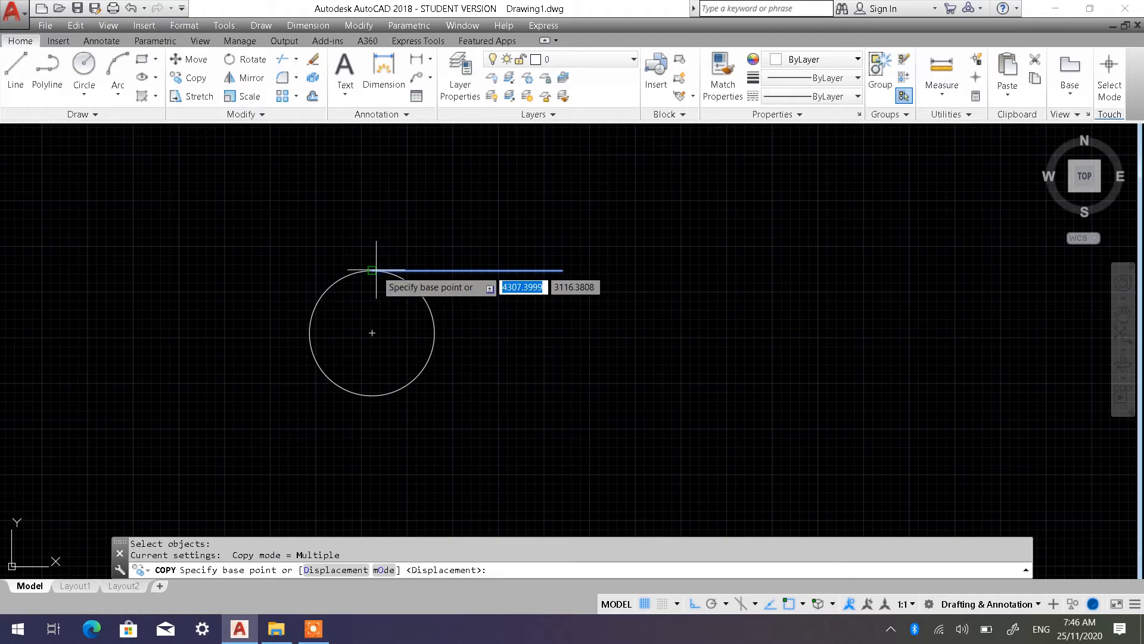
left_click(376, 270)
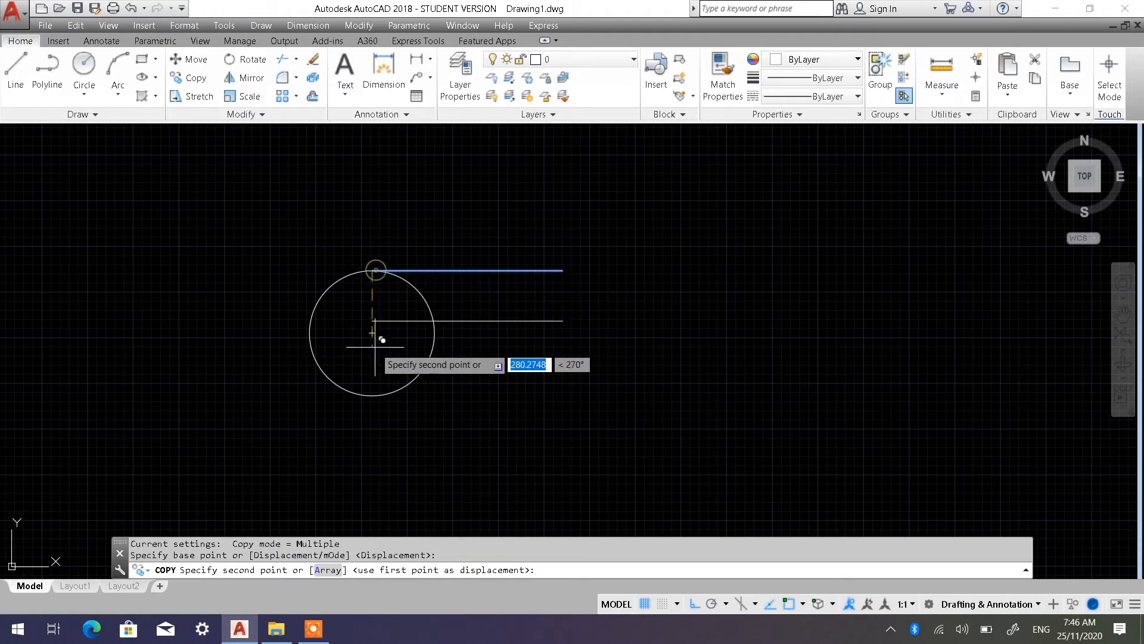
left_click(372, 395)
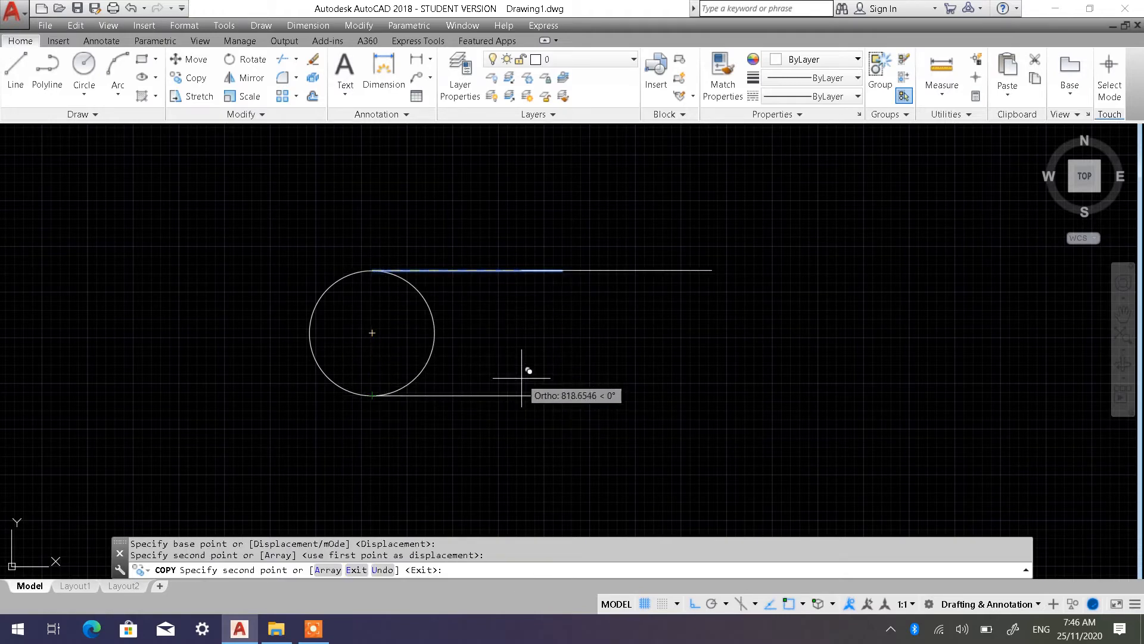
key("Escape")
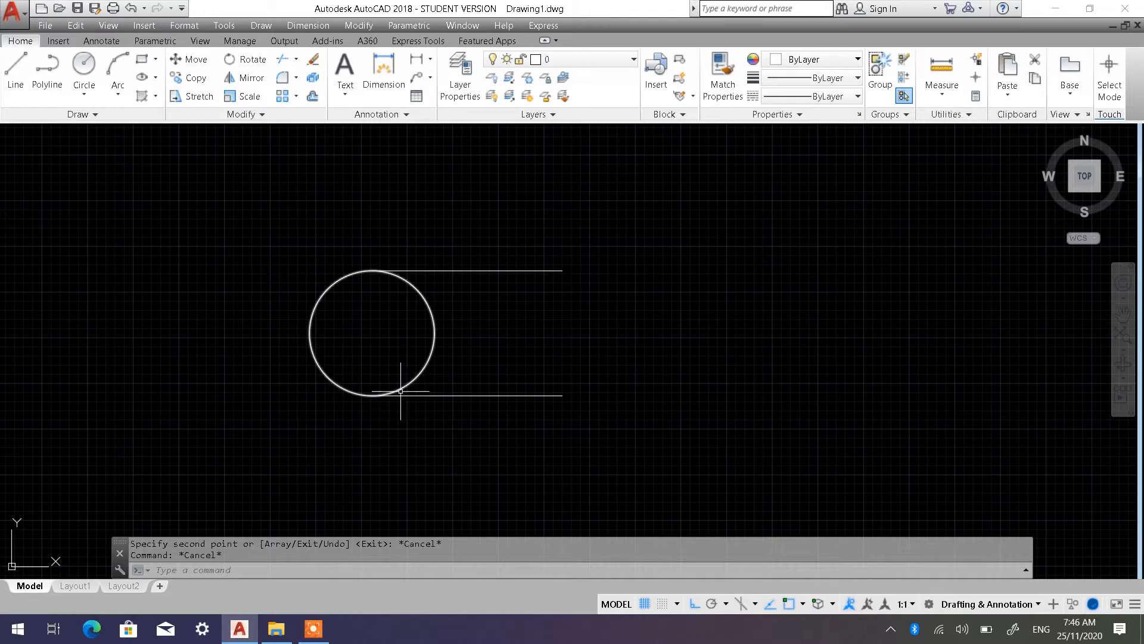
Trim away the right half of the circle between the two horizontal lines.
left_click(295, 59)
left_click(258, 66)
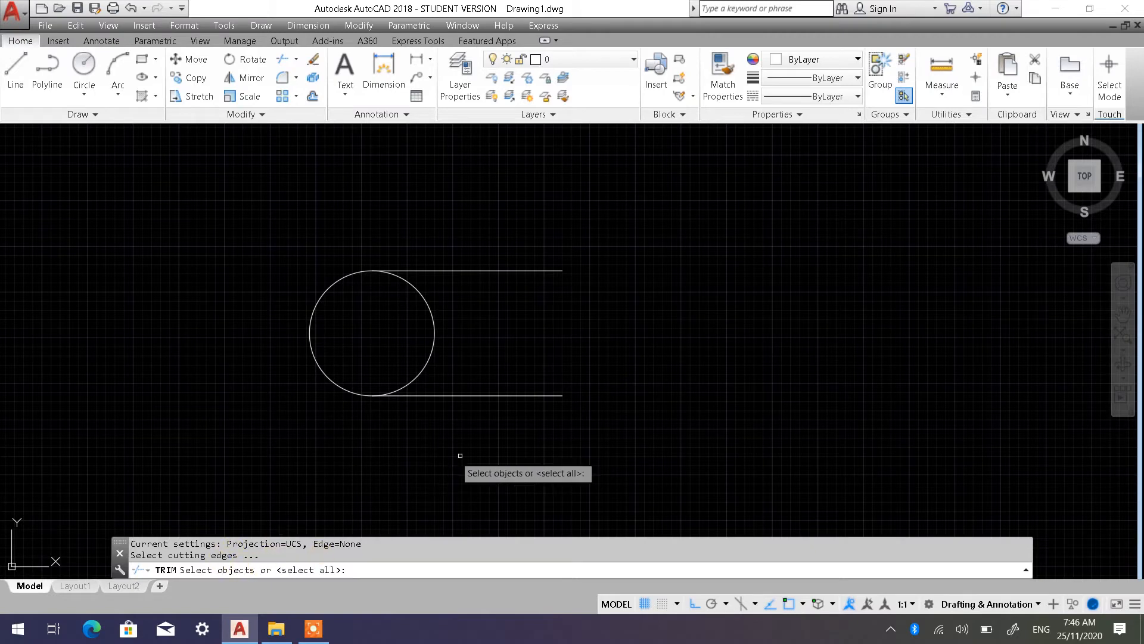
left_click(482, 442)
left_click(380, 291)
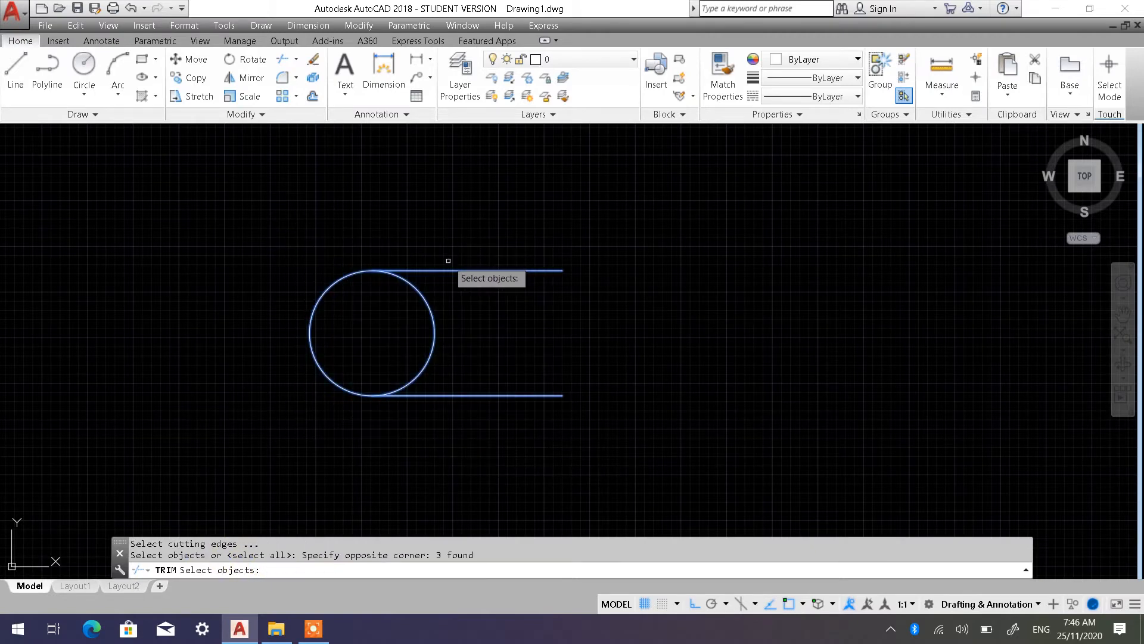
key("Return")
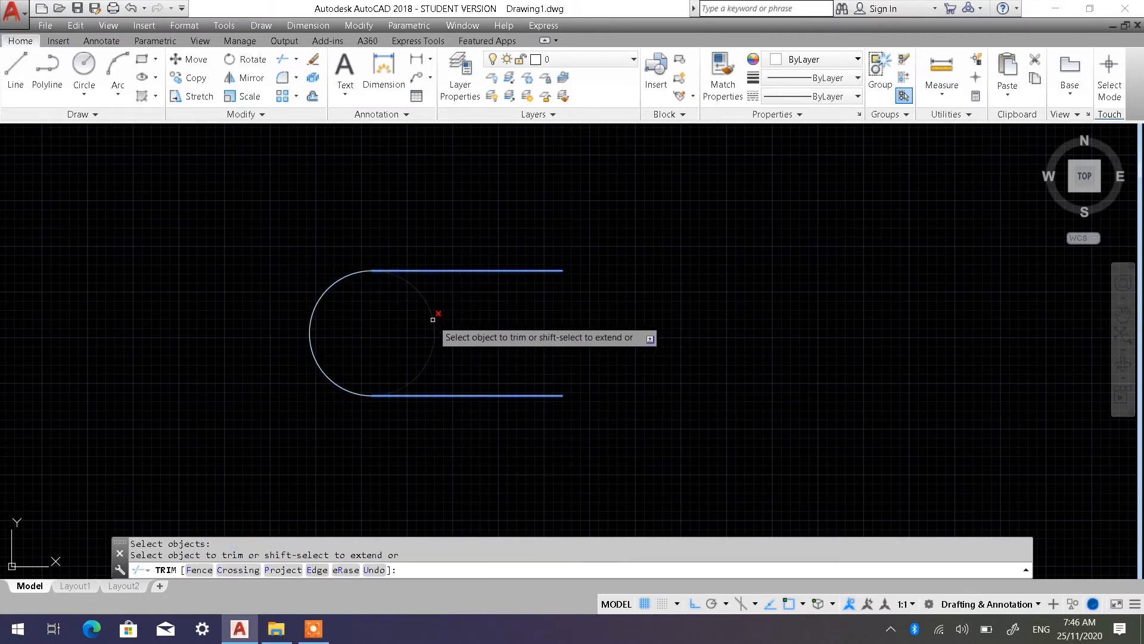
left_click(433, 319)
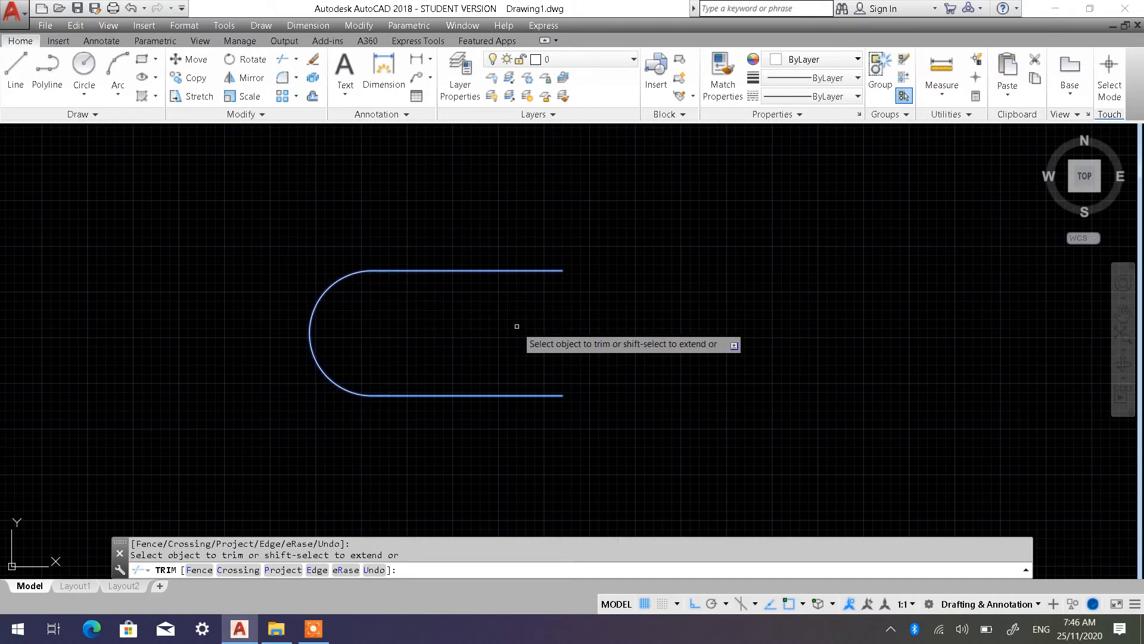
key("Escape")
Mirror the arc and both lines about the vertical axis through the lines' open ends, keeping the source objects.
middle_click_drag(504, 332, 424, 348)
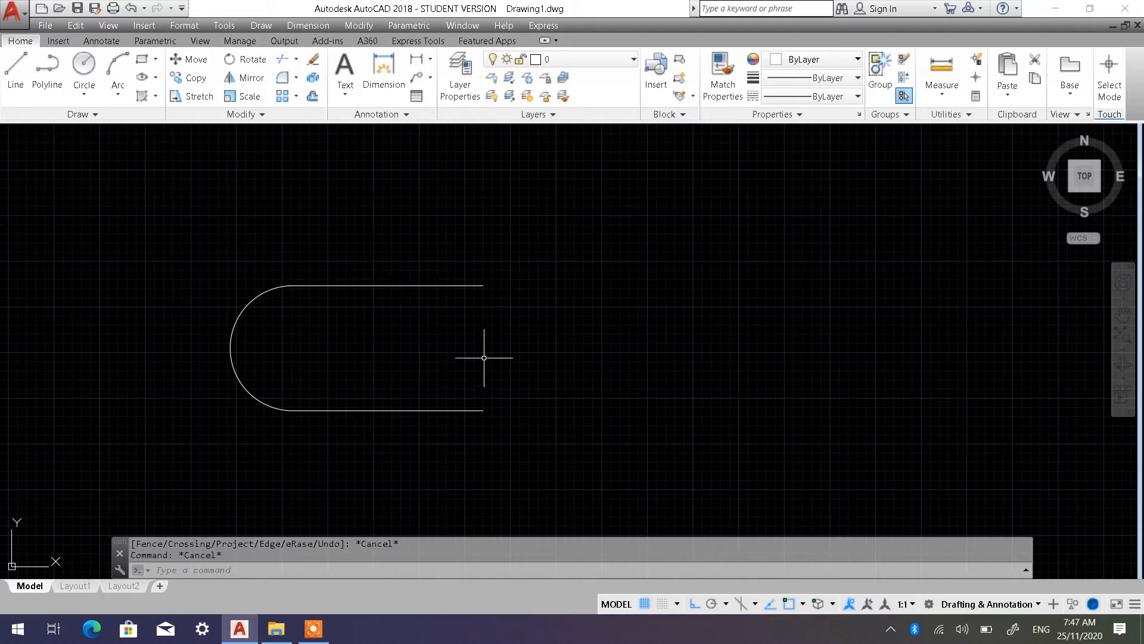
left_click(249, 84)
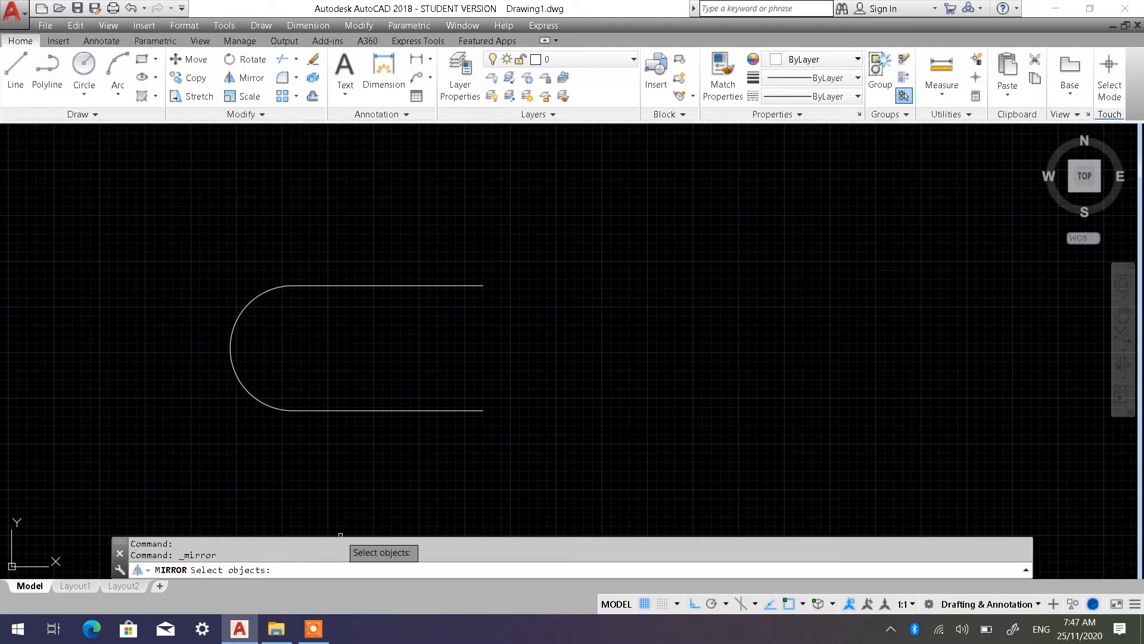
left_click(436, 446)
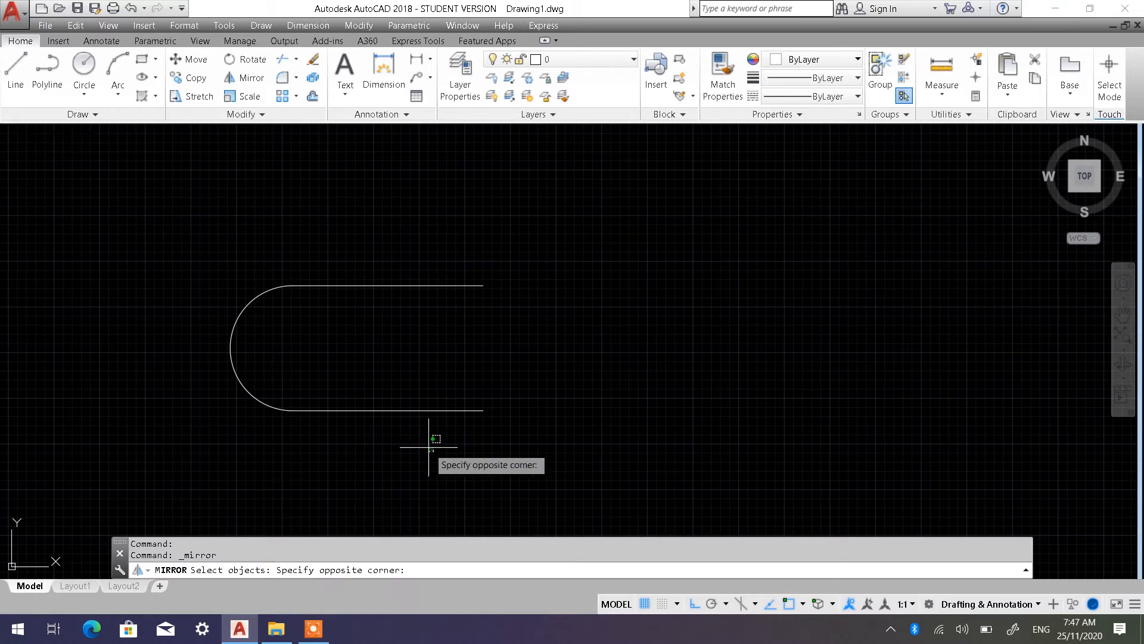
key("Escape")
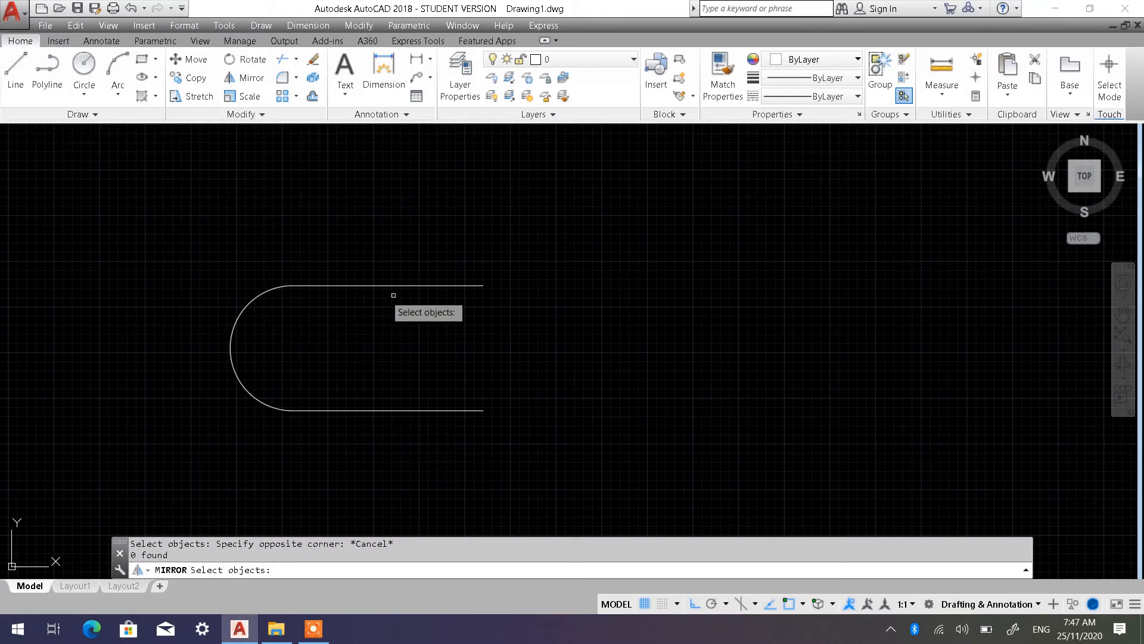
left_click(414, 463)
left_click(207, 246)
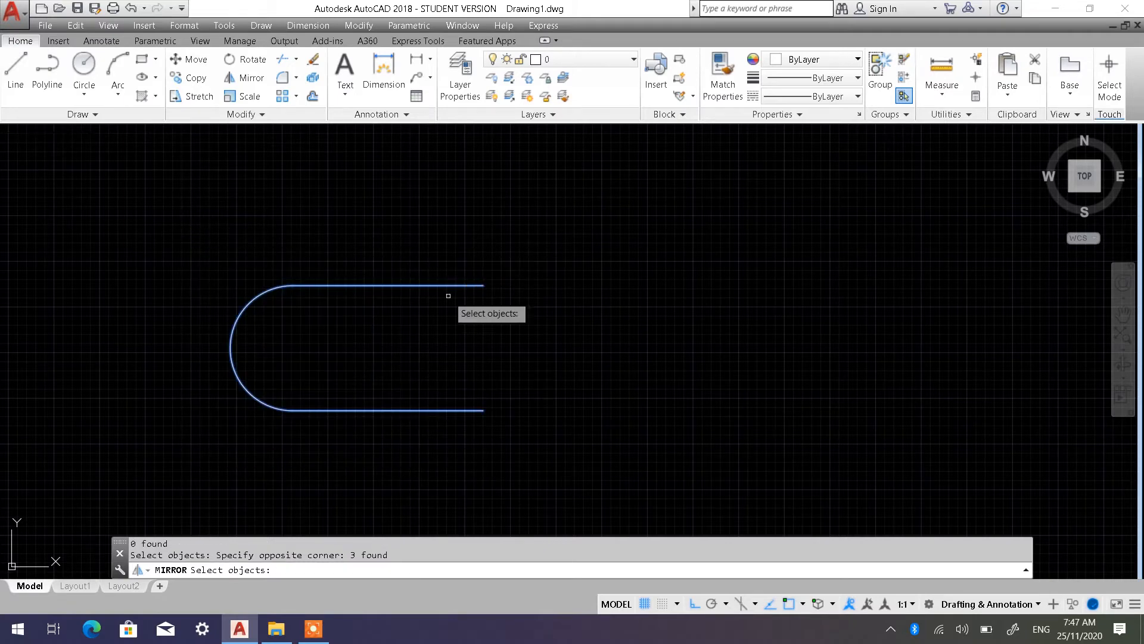
key("Return")
left_click(346, 553)
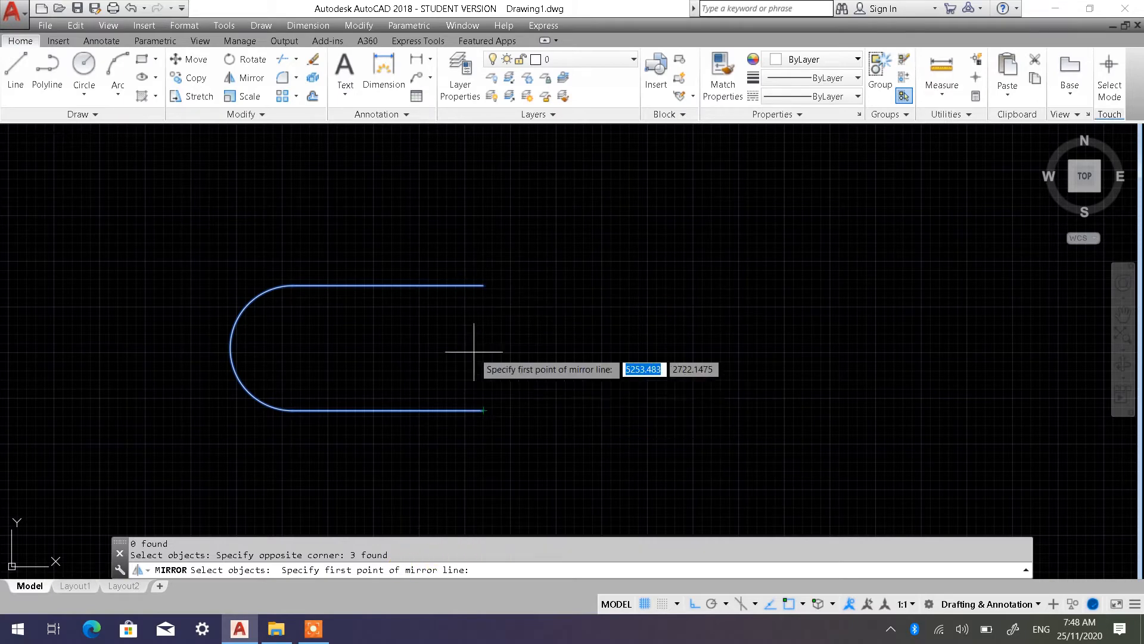
left_click(484, 286)
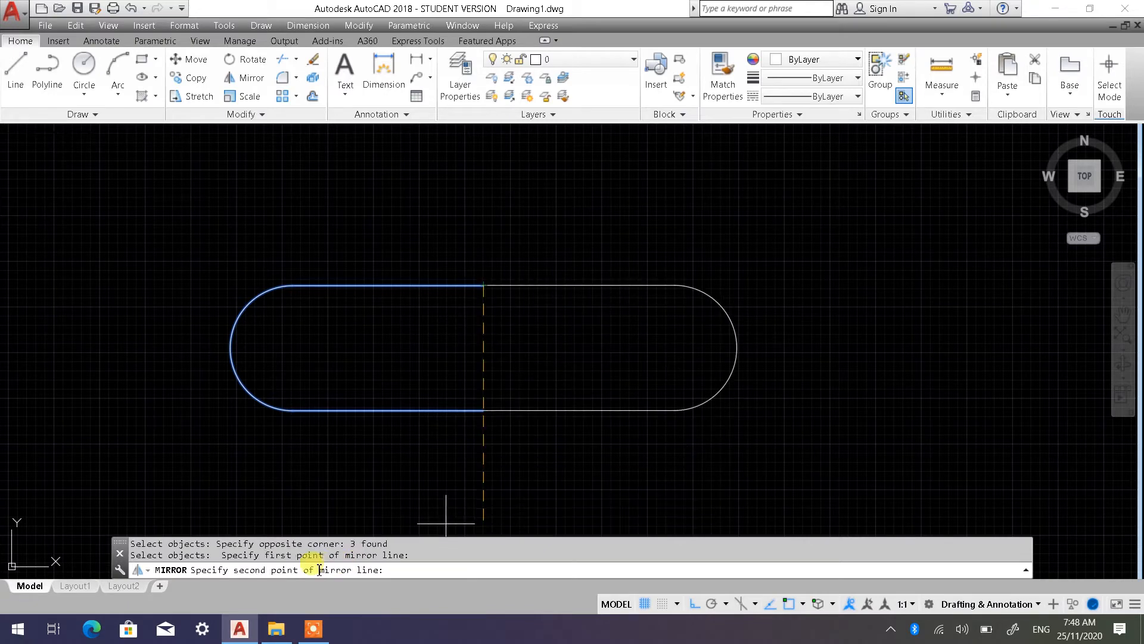
left_click(489, 410)
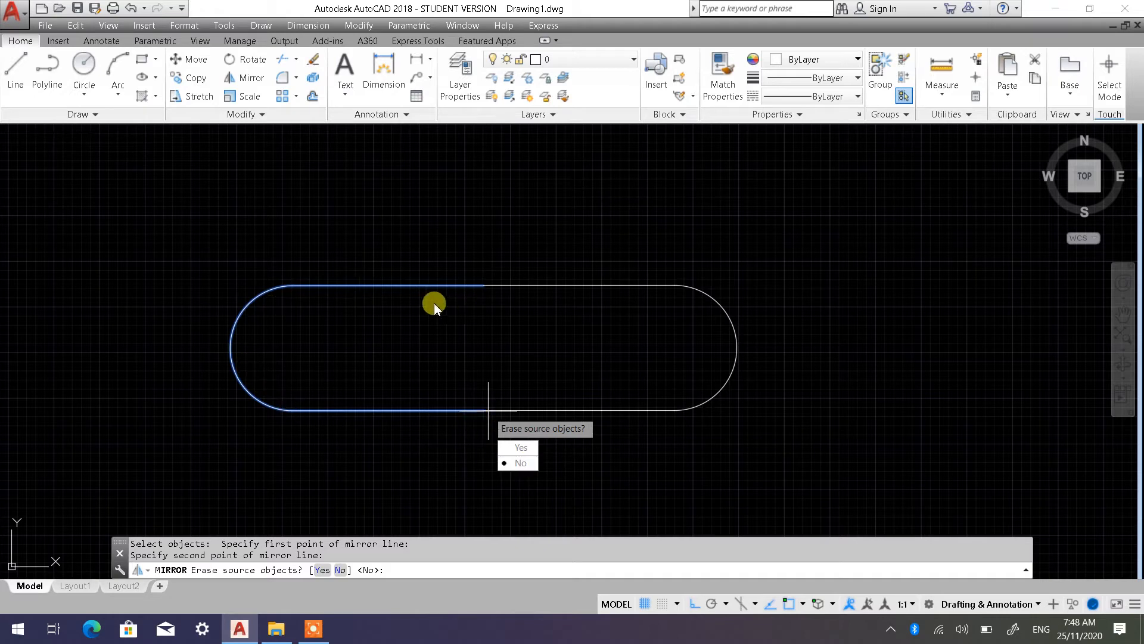
left_click(520, 463)
Draw a circle concentric with the slot's left end arc, with a radius roughly half that of the arc.
middle_click_drag(544, 461, 600, 458)
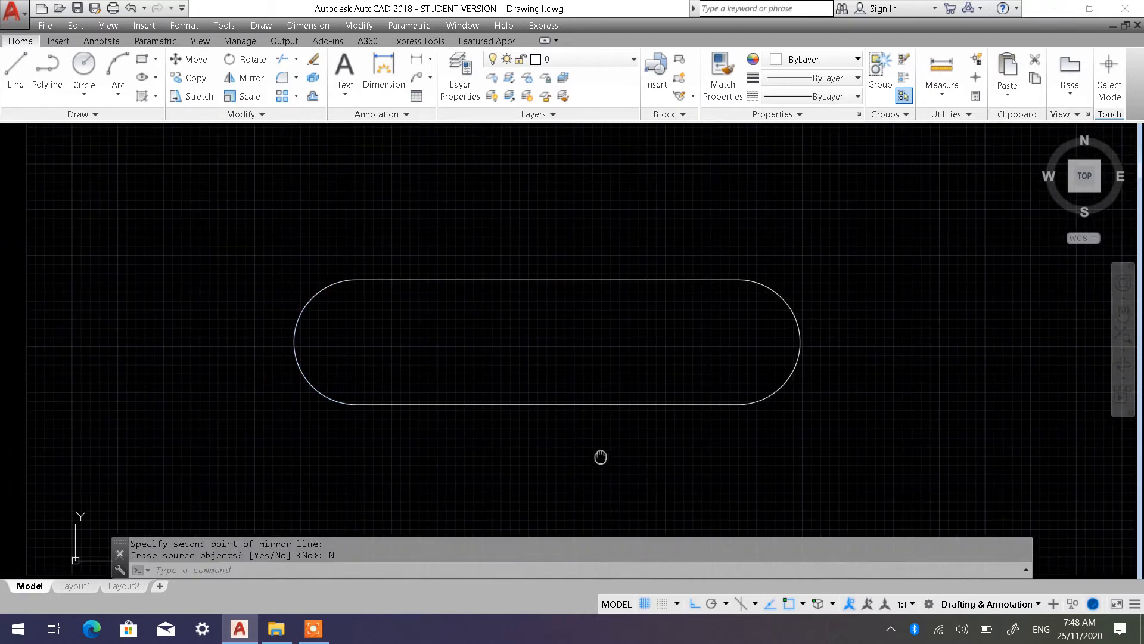
left_click(83, 67)
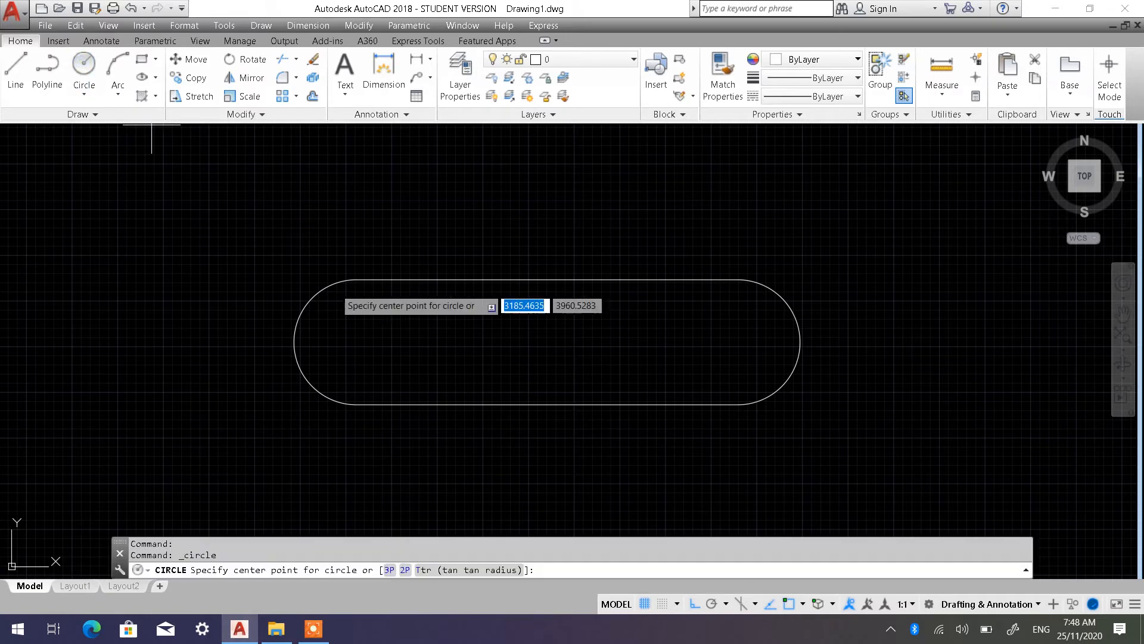
left_click(357, 342)
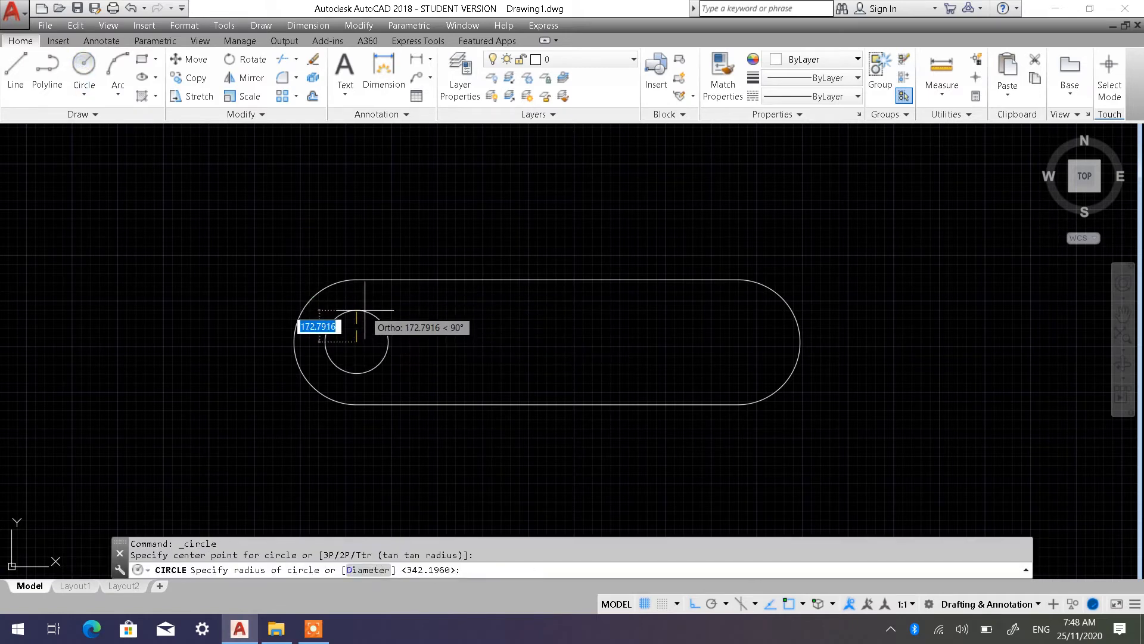
left_click(365, 308)
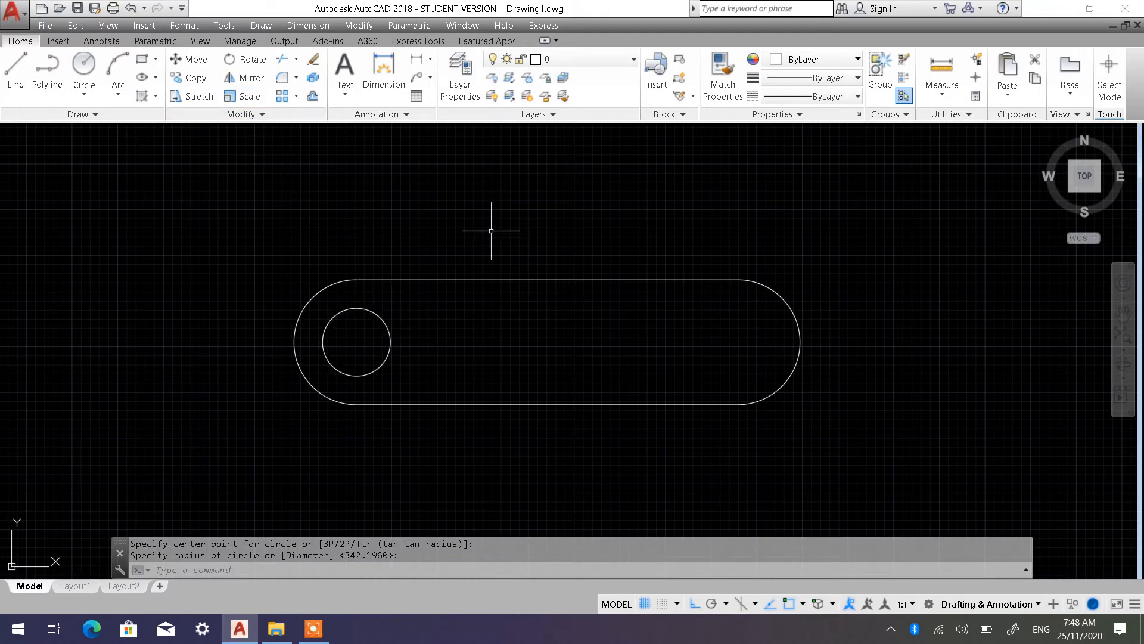
Mirror the inner circle to the slot's right end about the vertical axis through the long edges' midpoints, keeping the source circle.
left_click(246, 78)
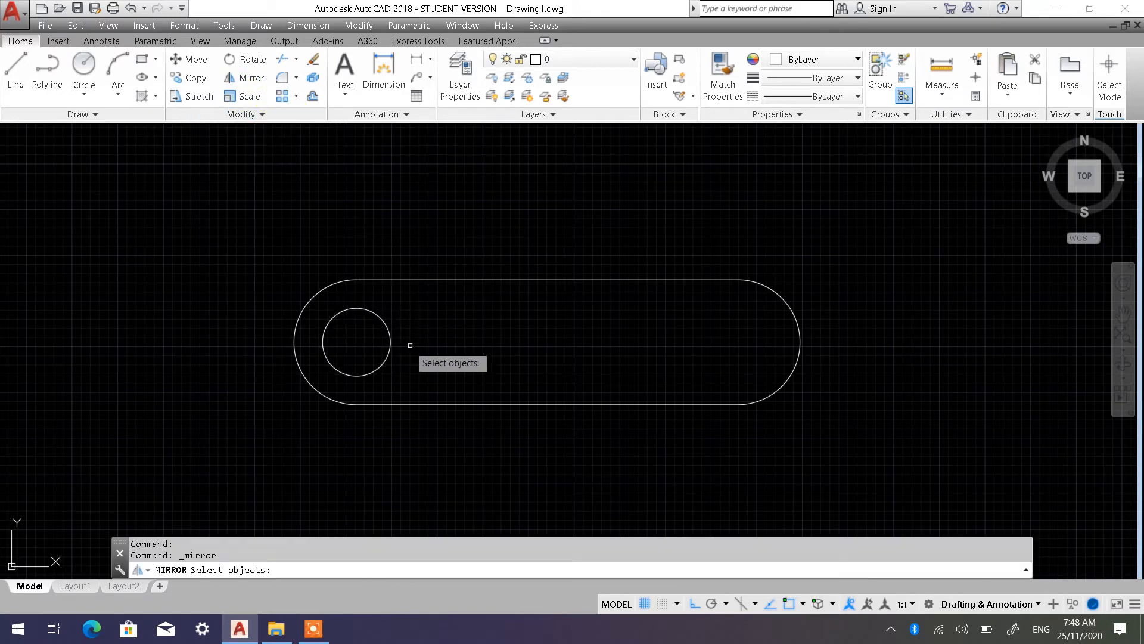
left_click(400, 364)
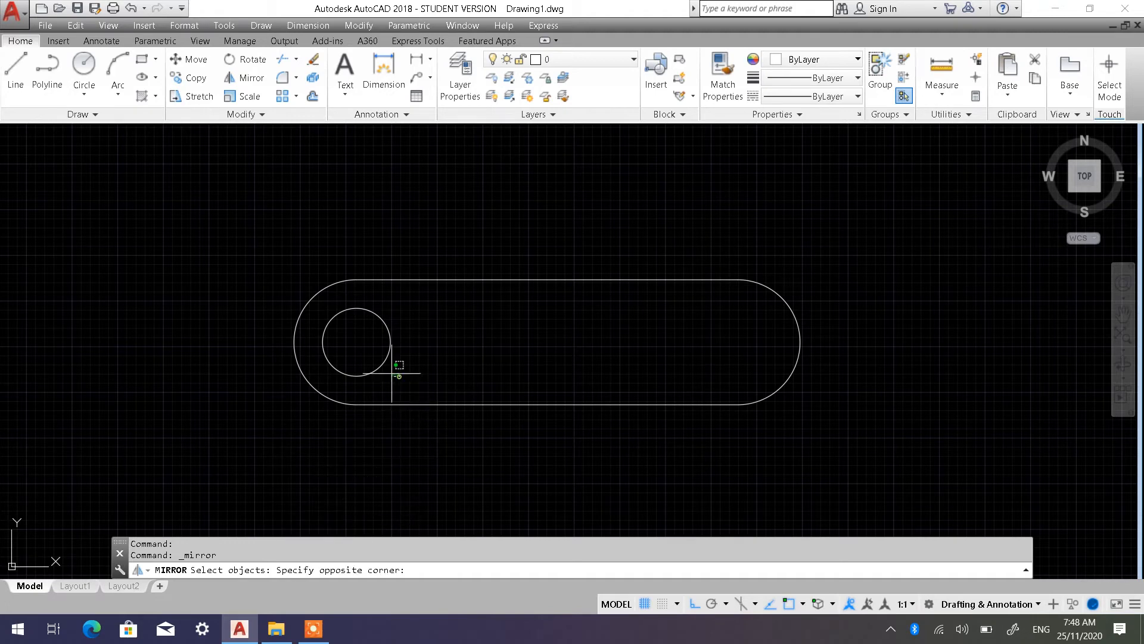
left_click(339, 336)
key("Return")
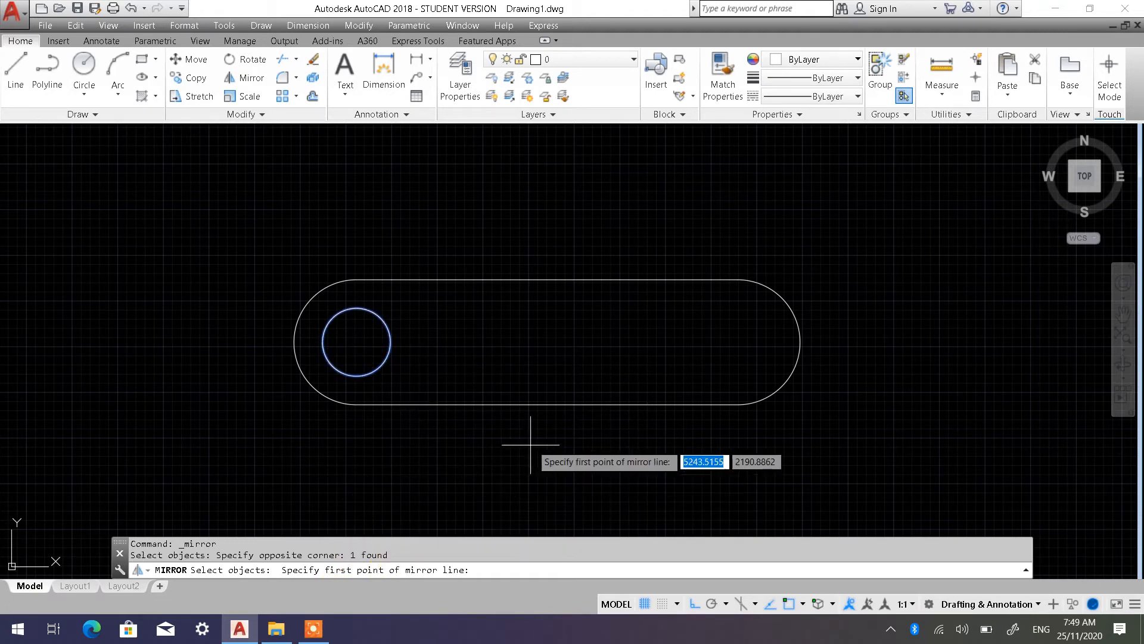
left_click(547, 404)
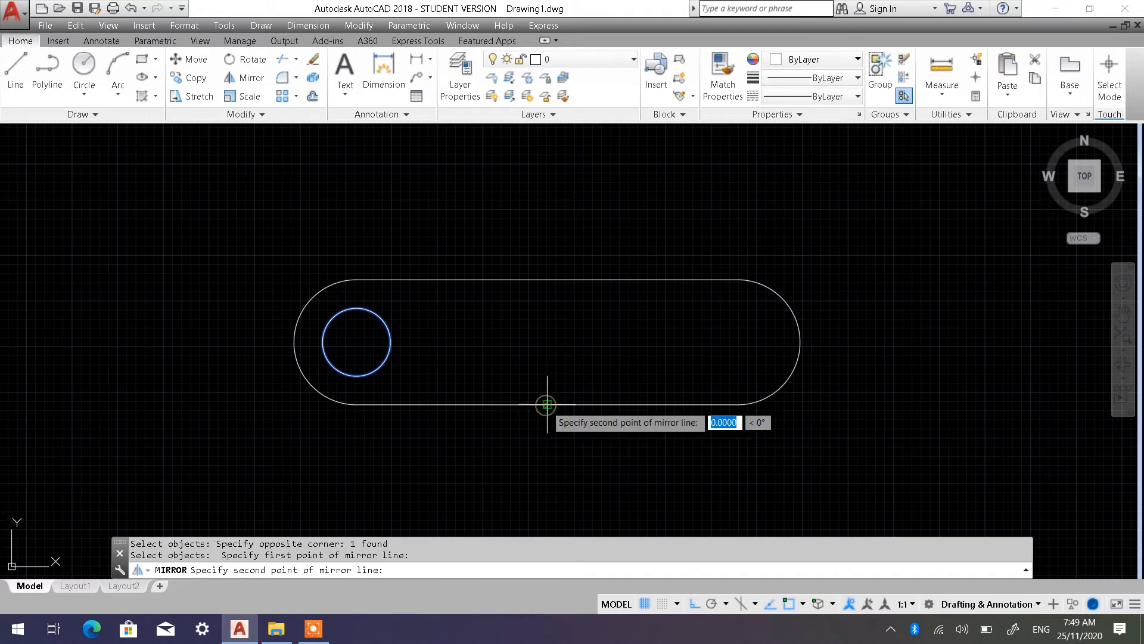
left_click(547, 279)
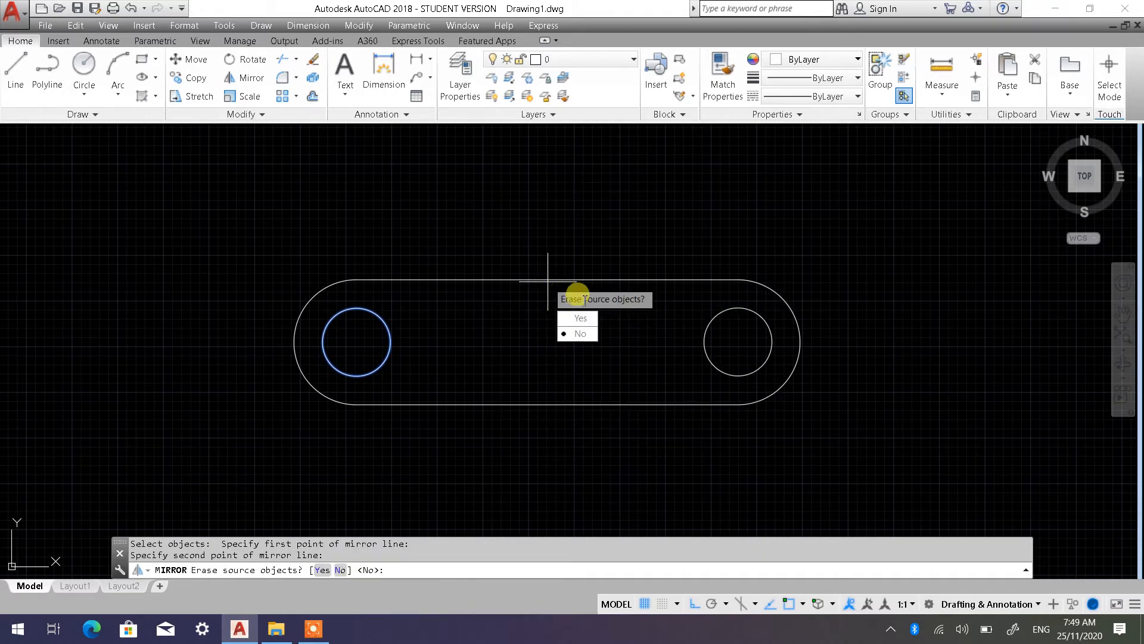
left_click(581, 334)
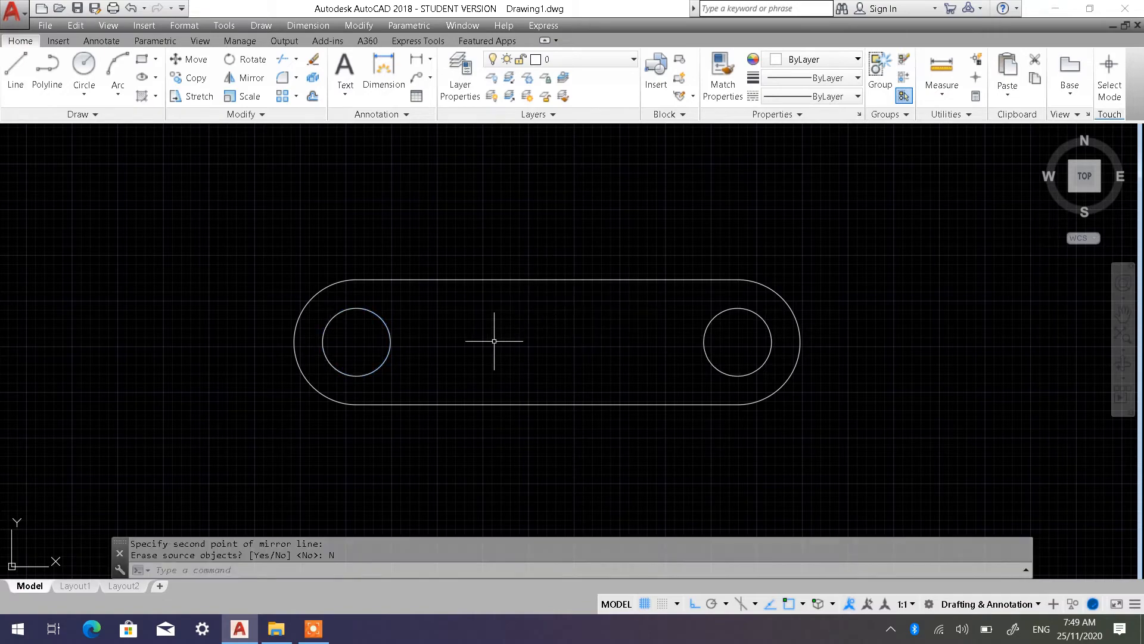
Draw a large circle concentric with the slot's left hole, with a radius roughly three times the hole's, extending beyond the slot outline.
scroll(489, 316, "down", 1)
scroll(471, 307, "up", 1)
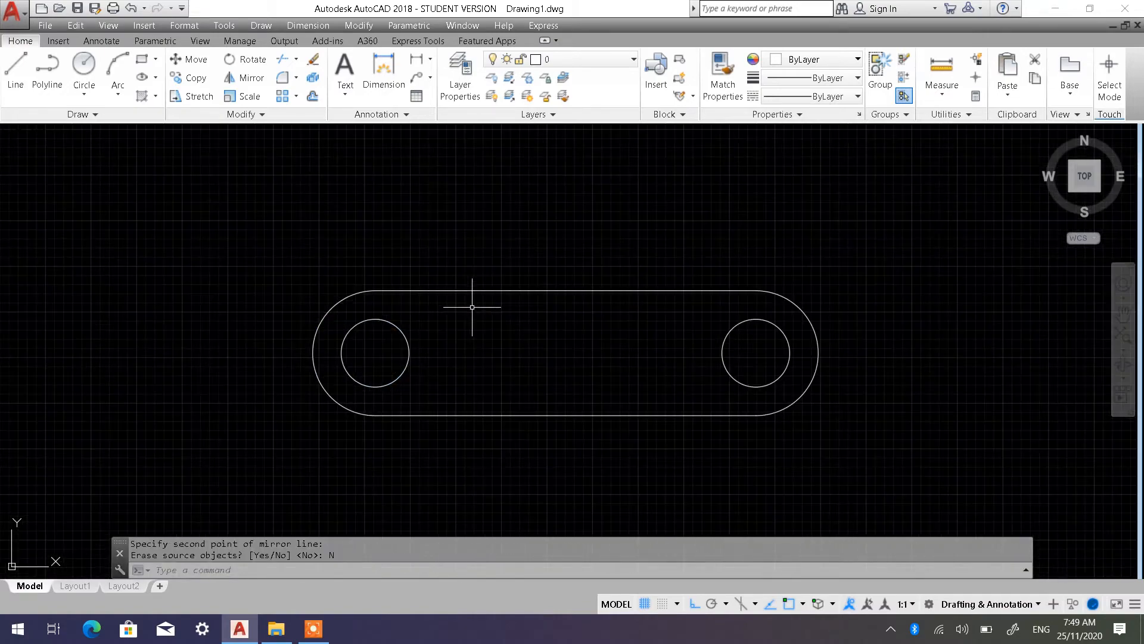
left_click(84, 66)
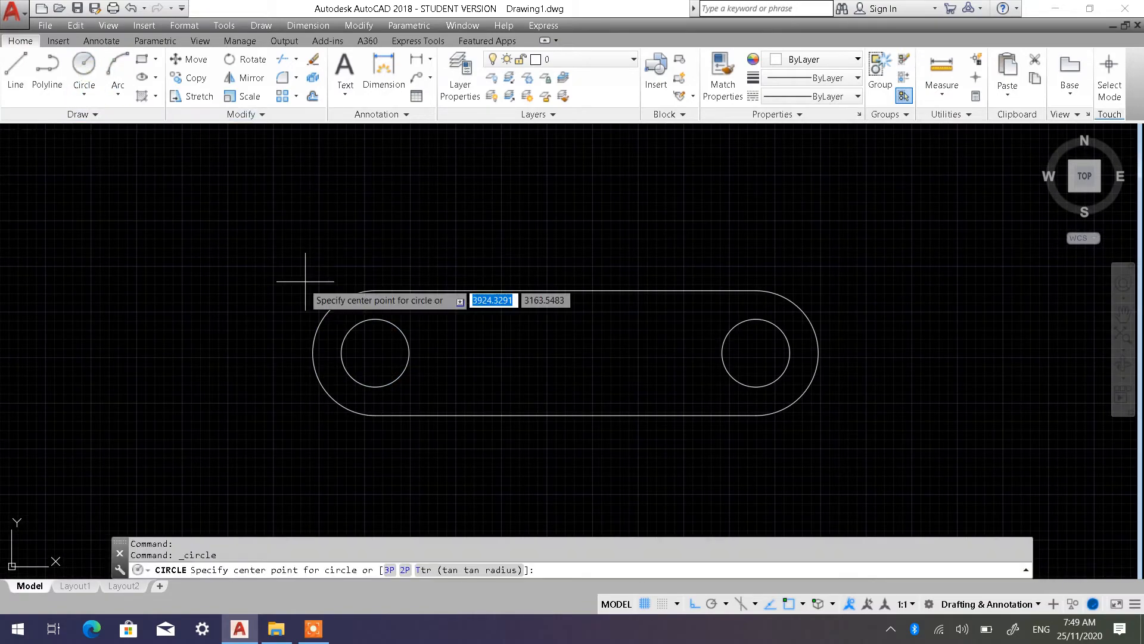
left_click(375, 352)
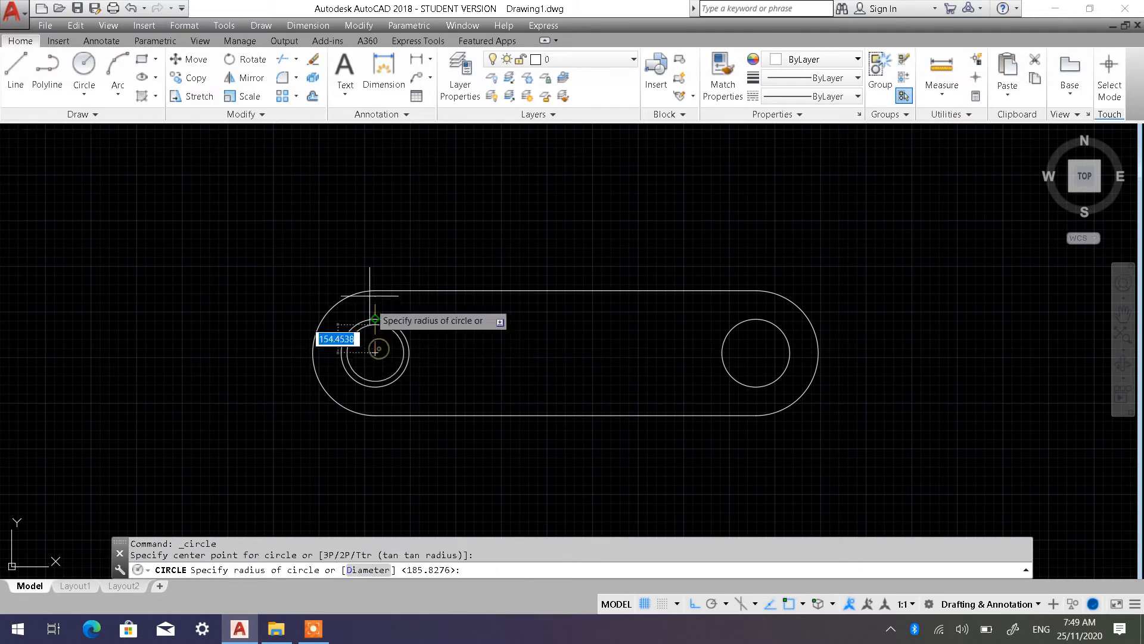
left_click(368, 244)
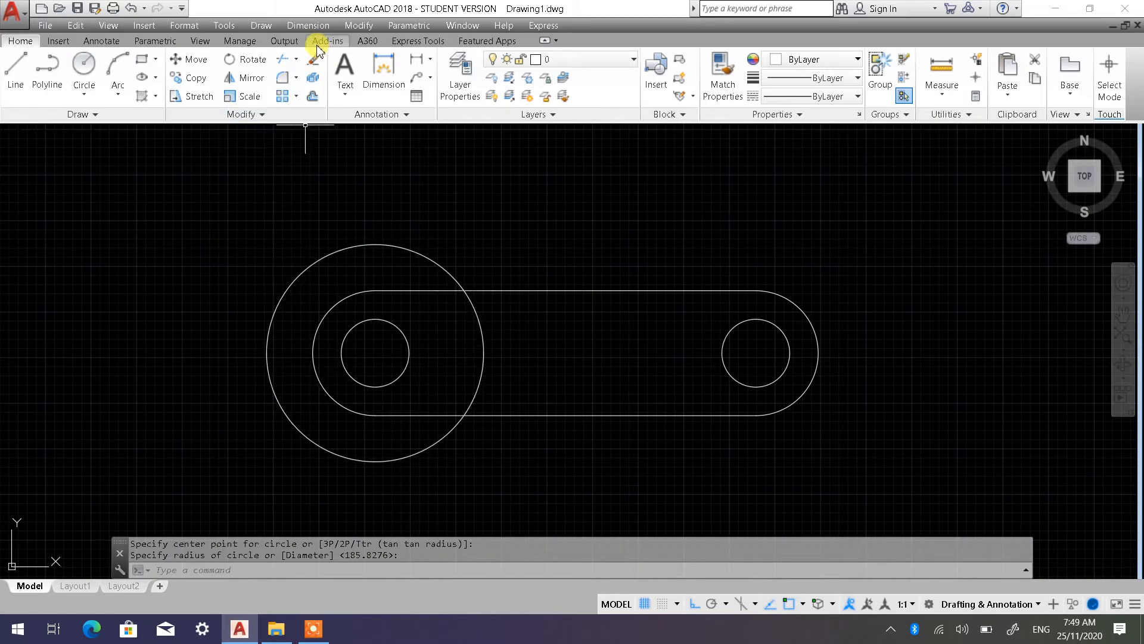
Trim away the part of the large circle that lies between the slot's two long edges.
left_click(281, 79)
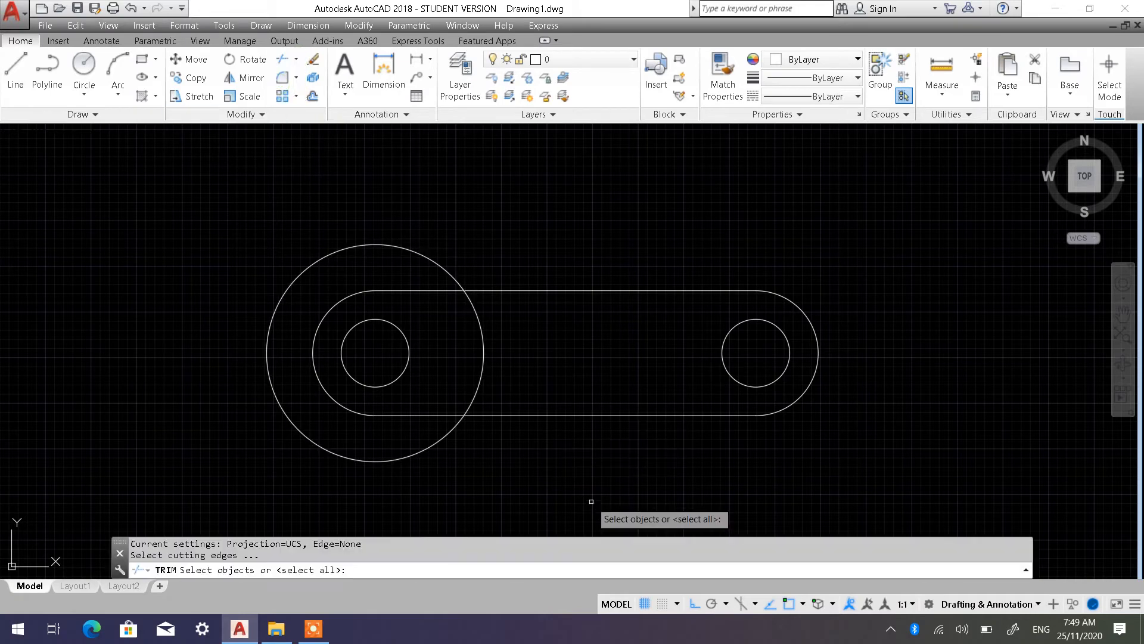
left_click(555, 475)
left_click(218, 226)
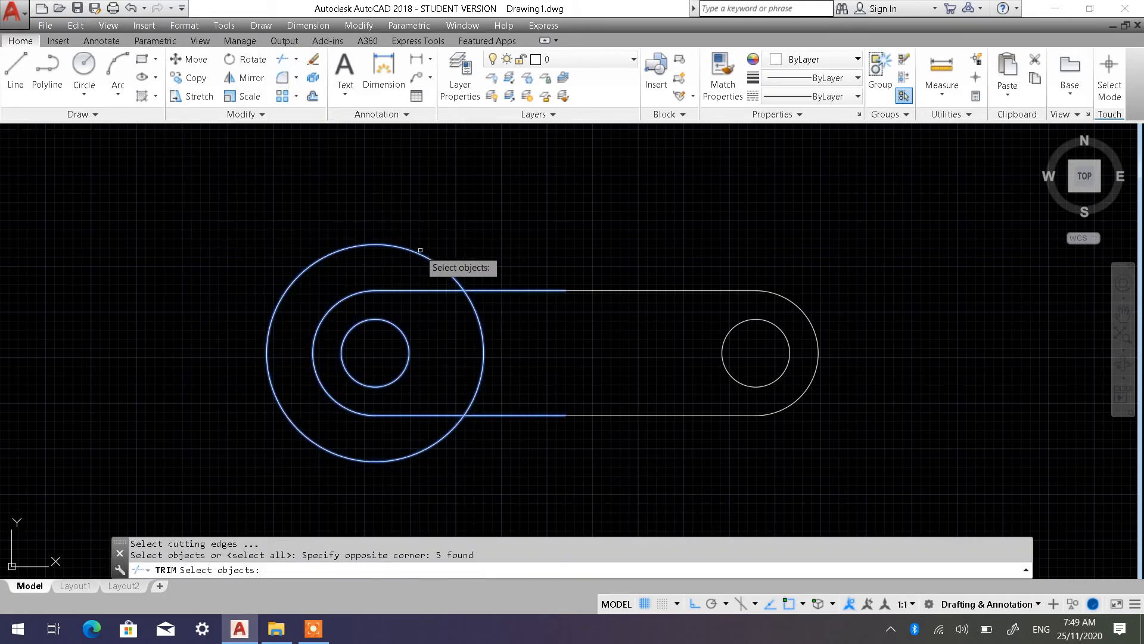
key("Return")
left_click(483, 340)
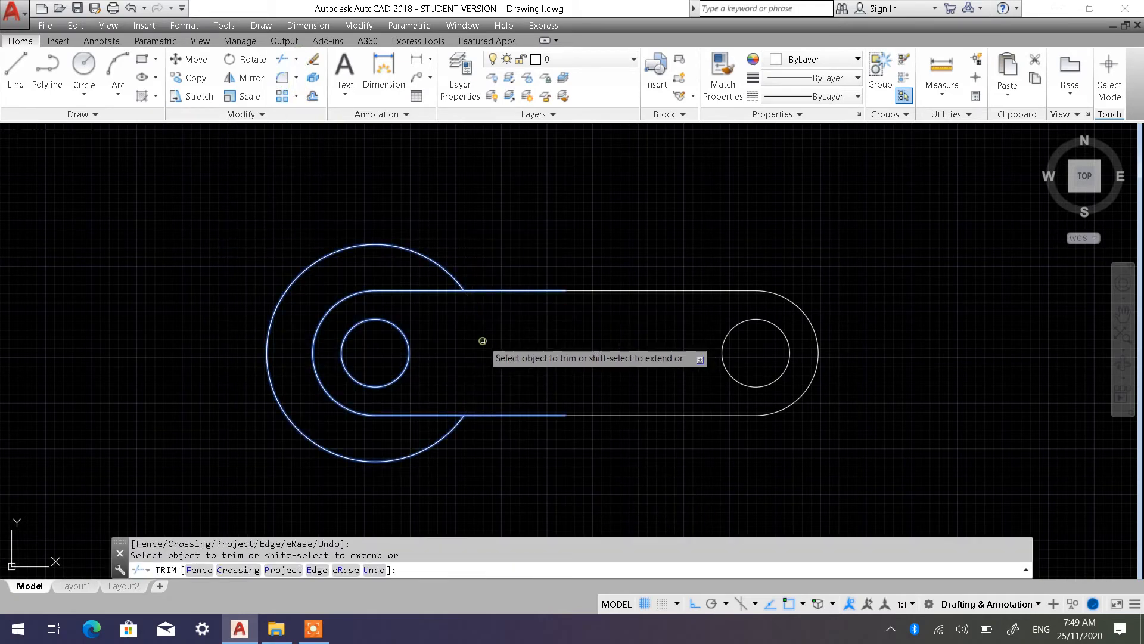
key("Escape")
key("Escape")
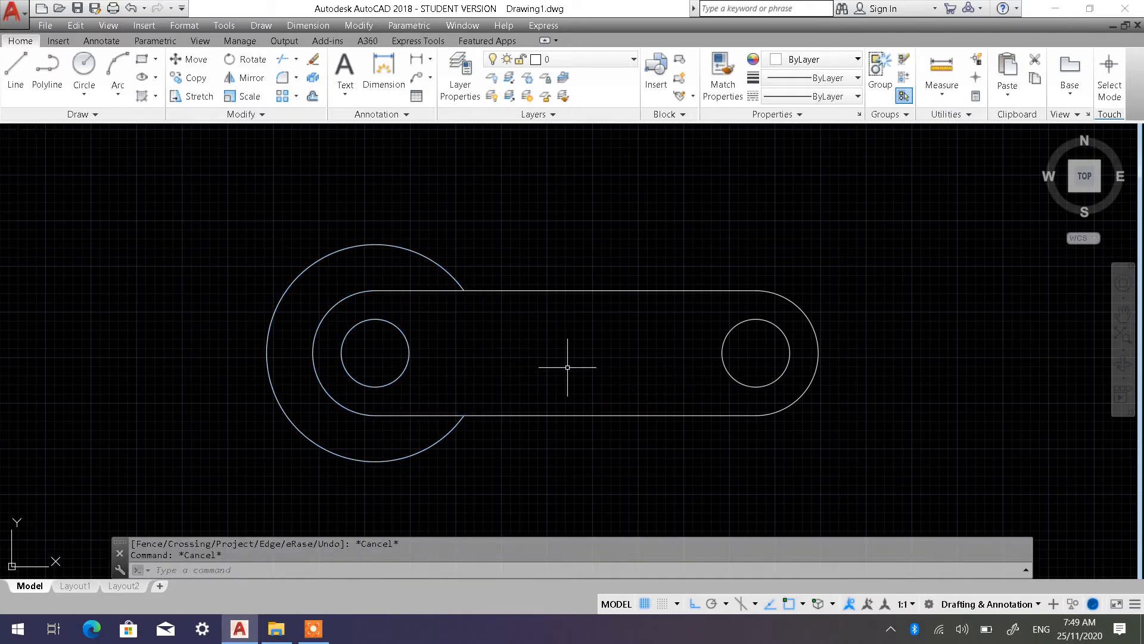
middle_click_drag(568, 367, 494, 360)
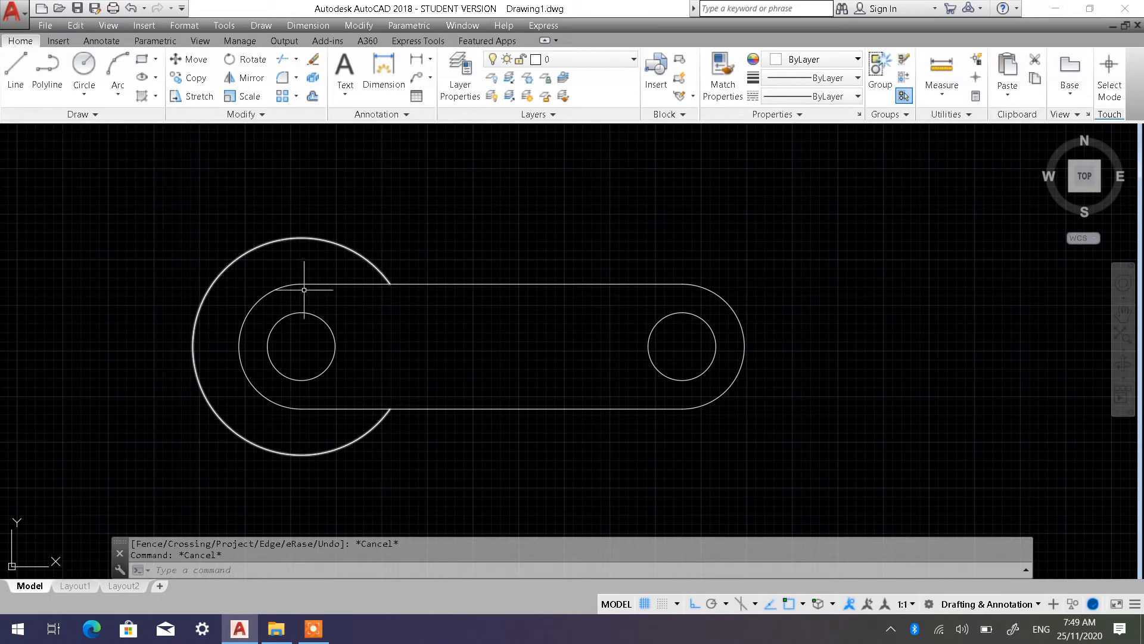
left_click(360, 258)
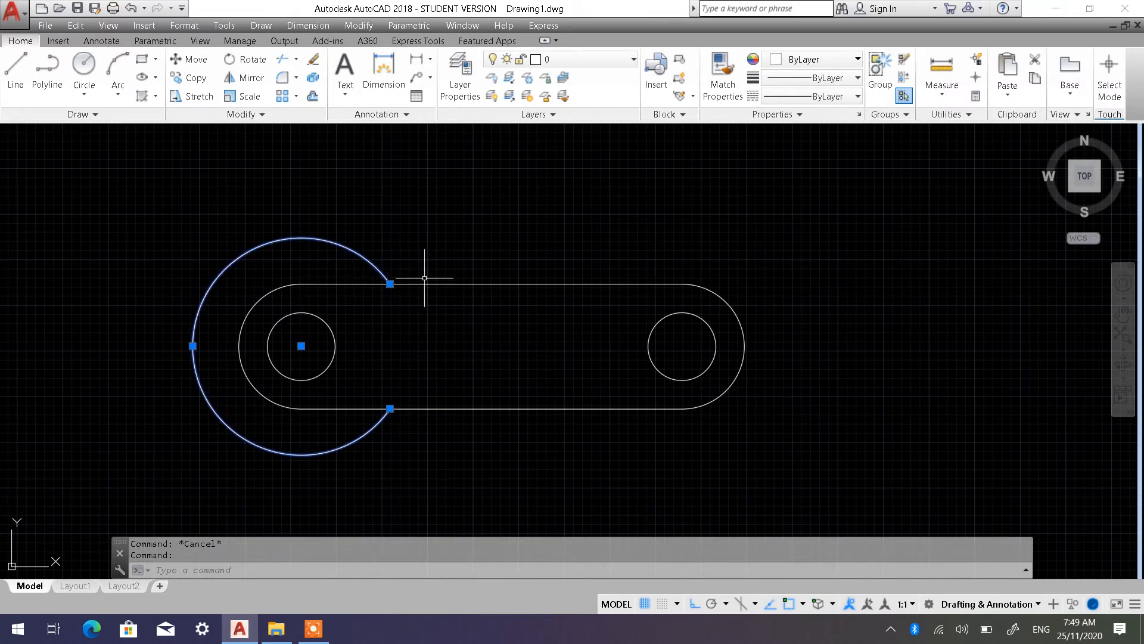
key("Escape")
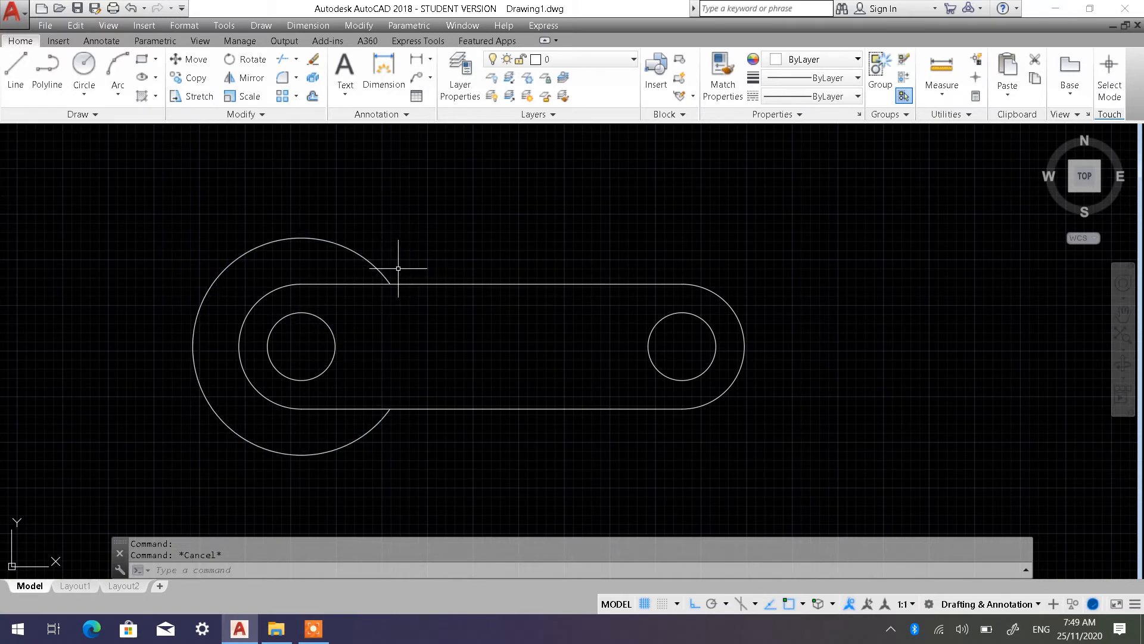
left_click(367, 261)
key("Escape")
Mirror the large outer arc to the slot's right end about the vertical axis through the long edges' midpoints, erasing the source arc.
left_click(242, 79)
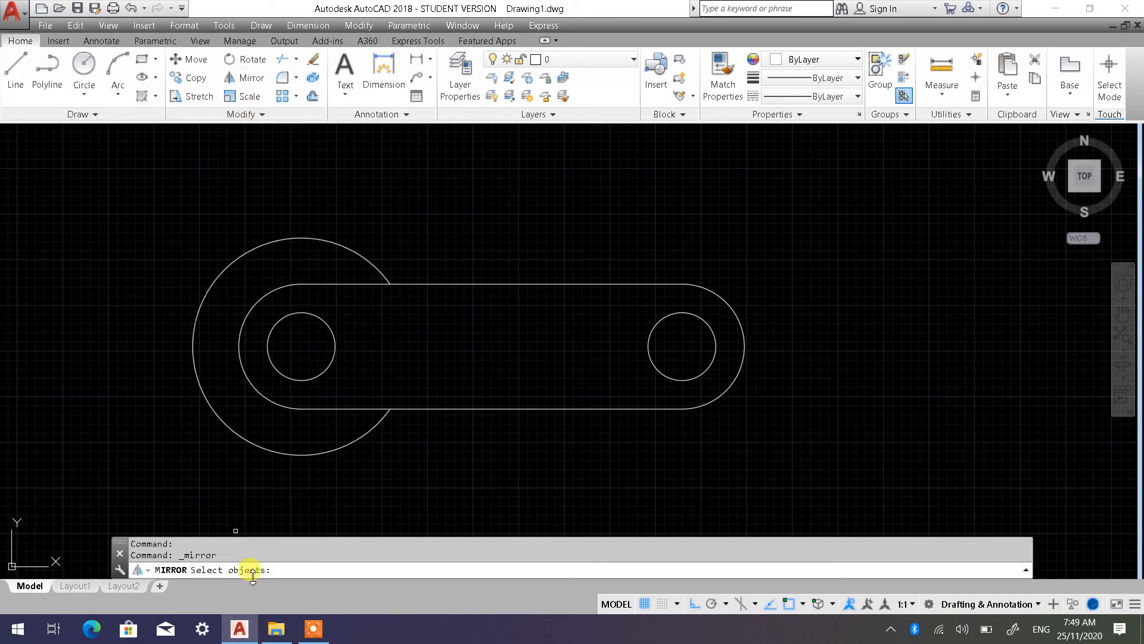
left_click(266, 242)
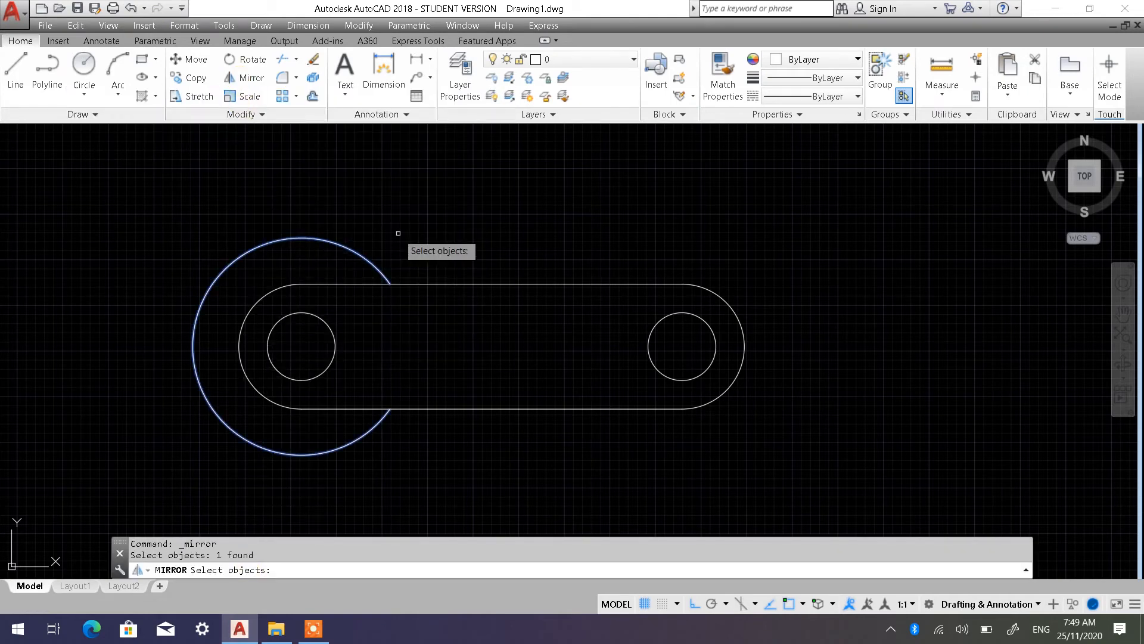
key("Return")
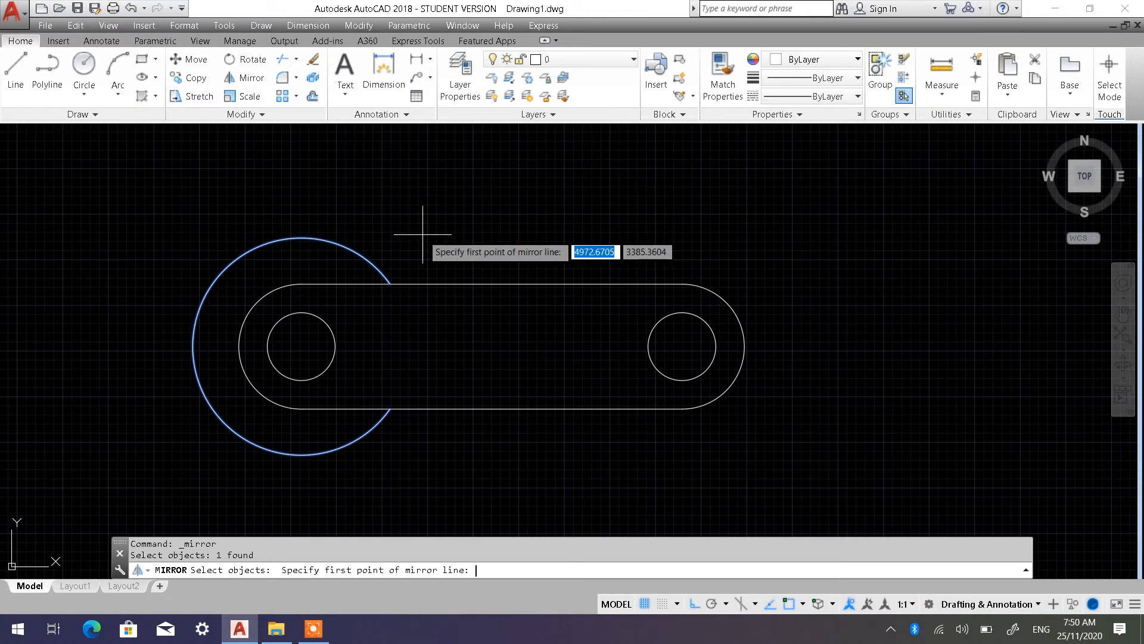
left_click(492, 284)
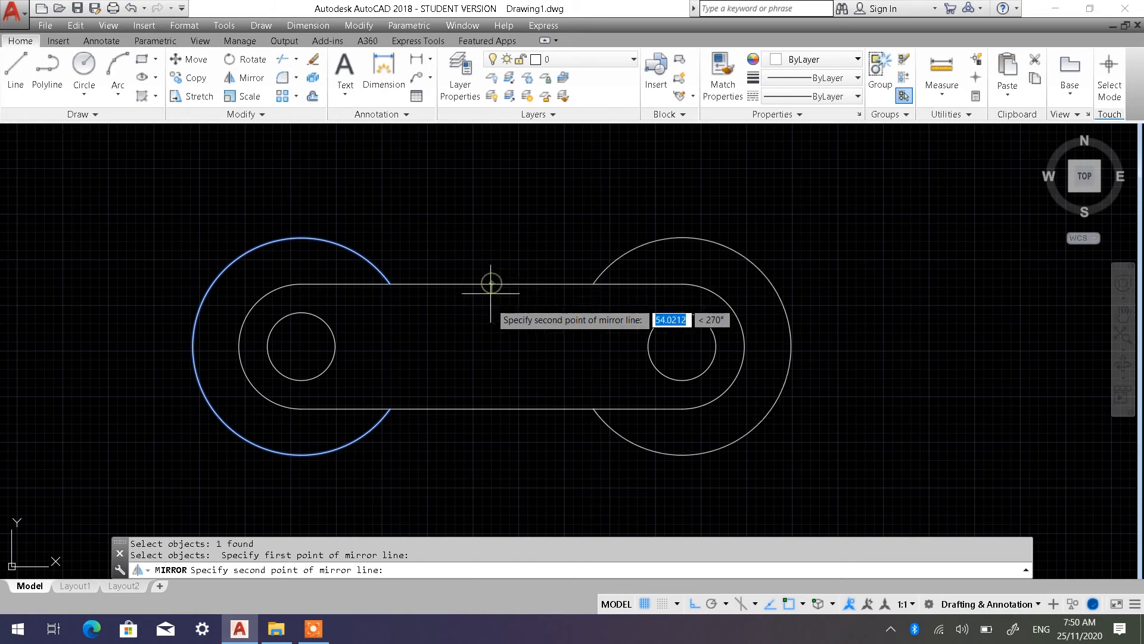
left_click(492, 409)
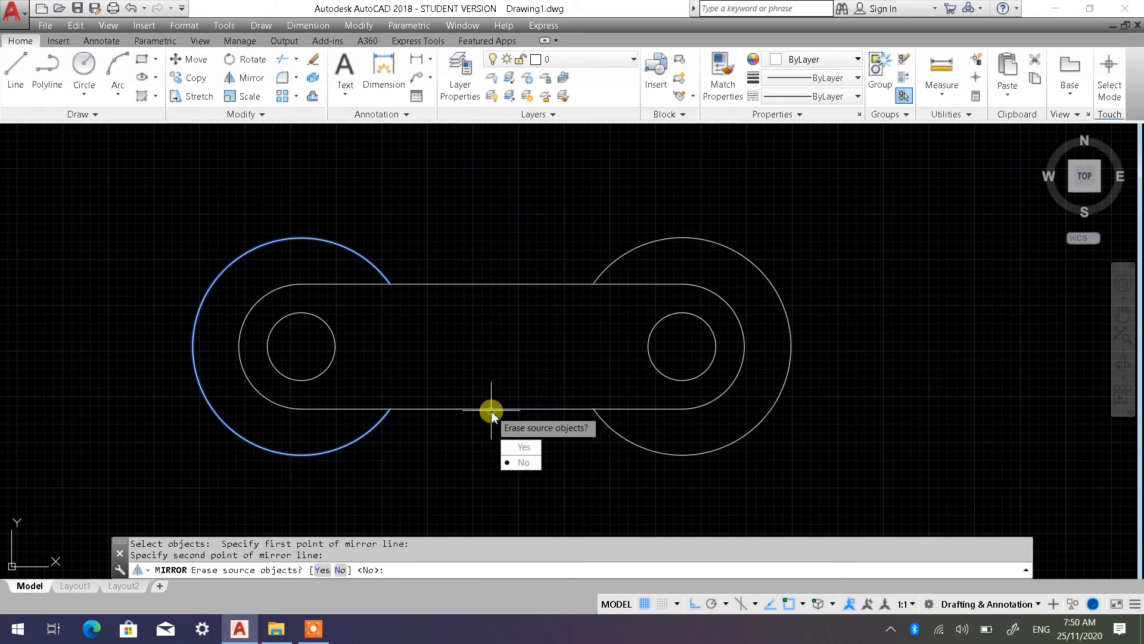
left_click(524, 447)
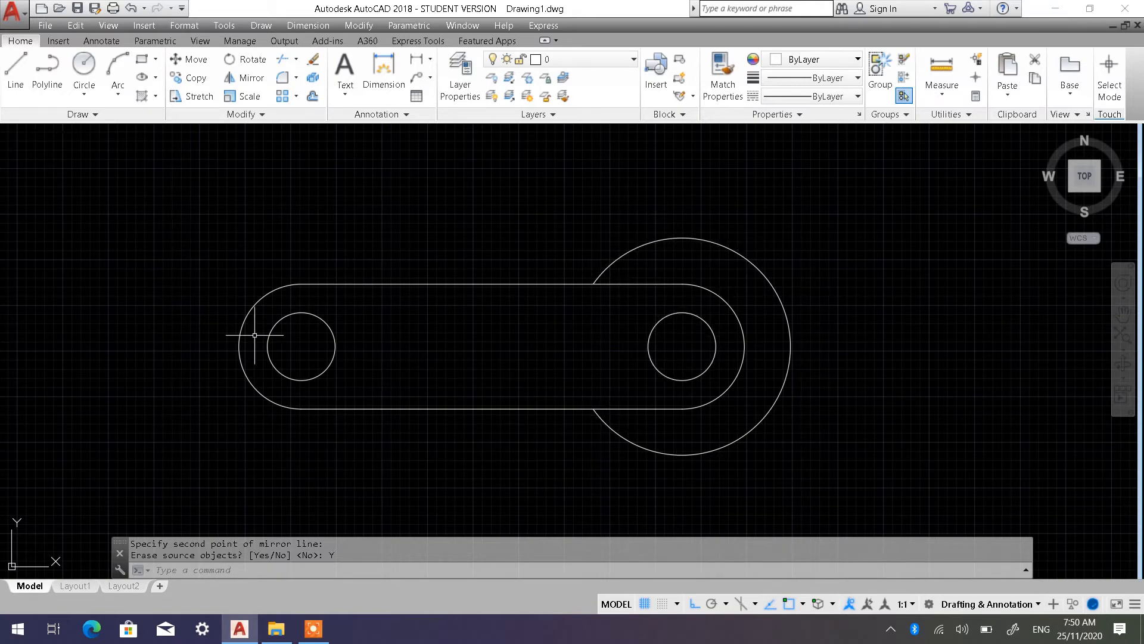
Draw a vertical line about 1285 units long upward from the rightmost quadrant point of the large outer arc.
scroll(792, 383, "down", 2)
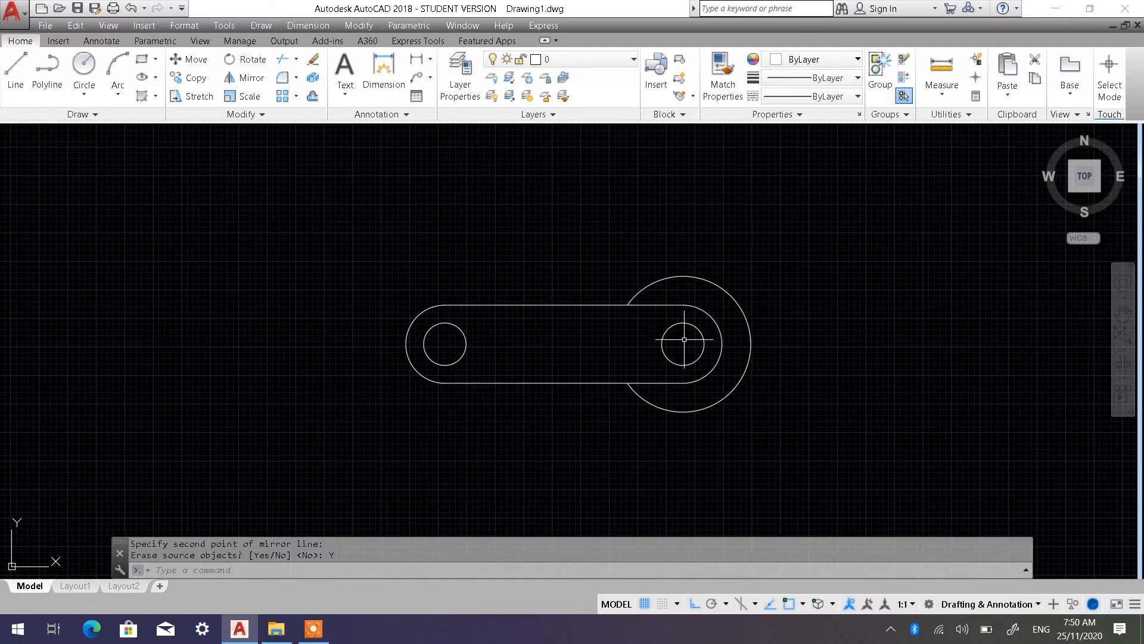
middle_click_drag(642, 323, 412, 310)
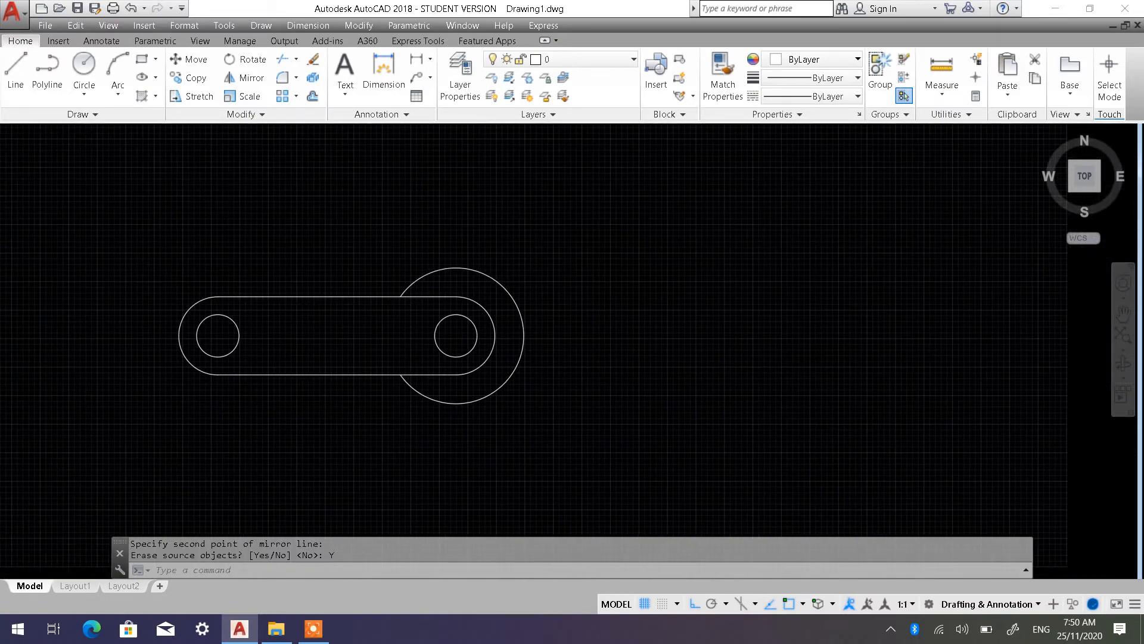
scroll(393, 302, "up", 2)
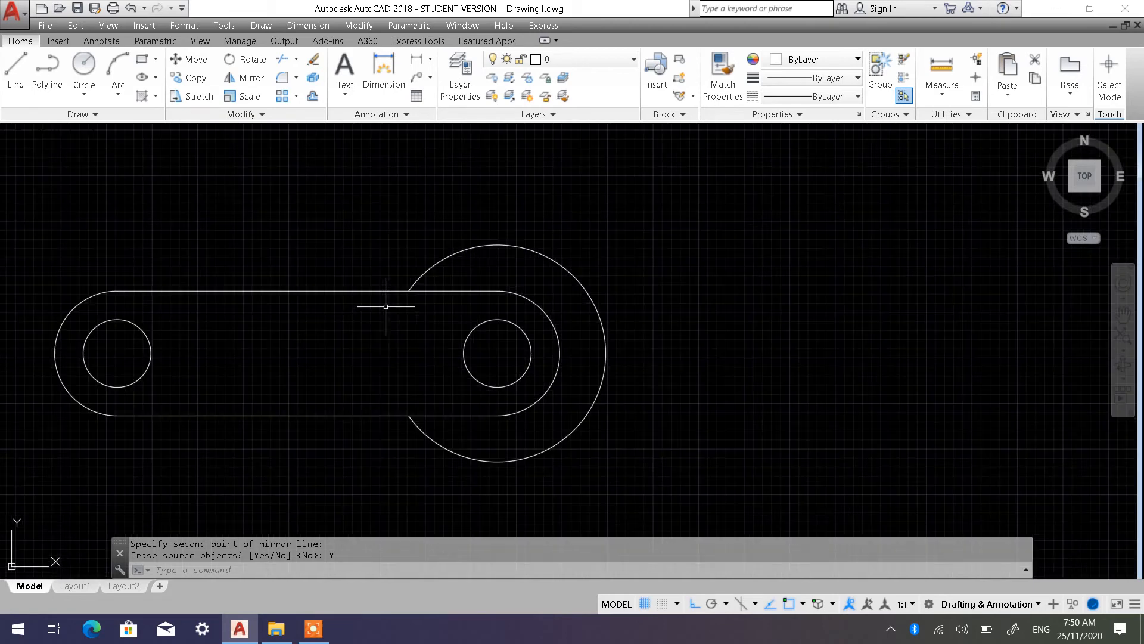
scroll(374, 310, "down", 2)
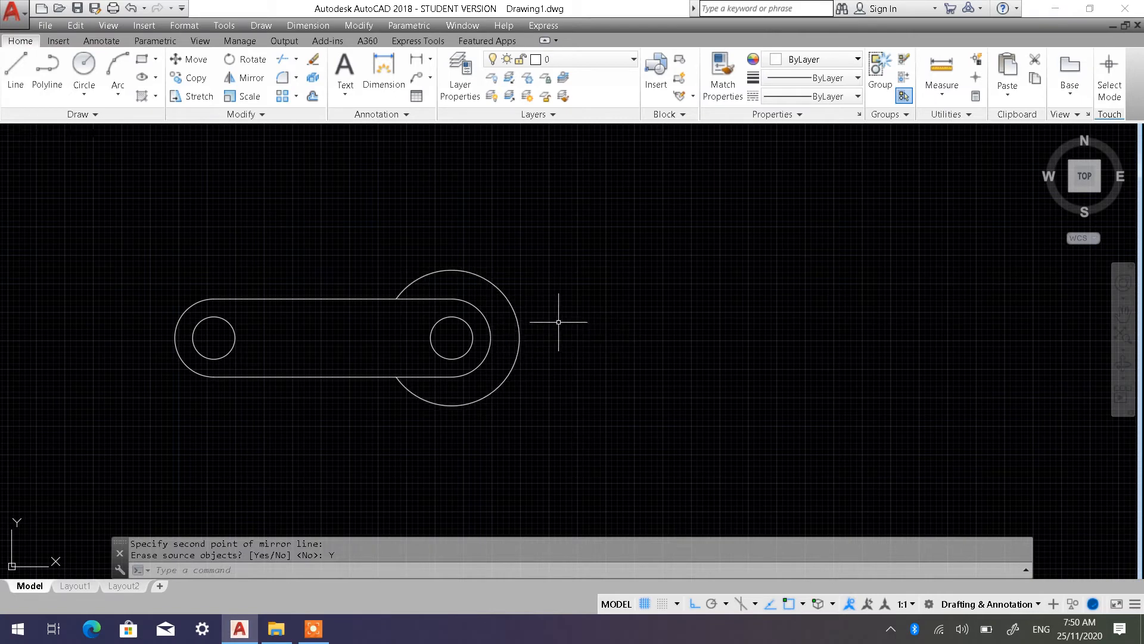
left_click(14, 75)
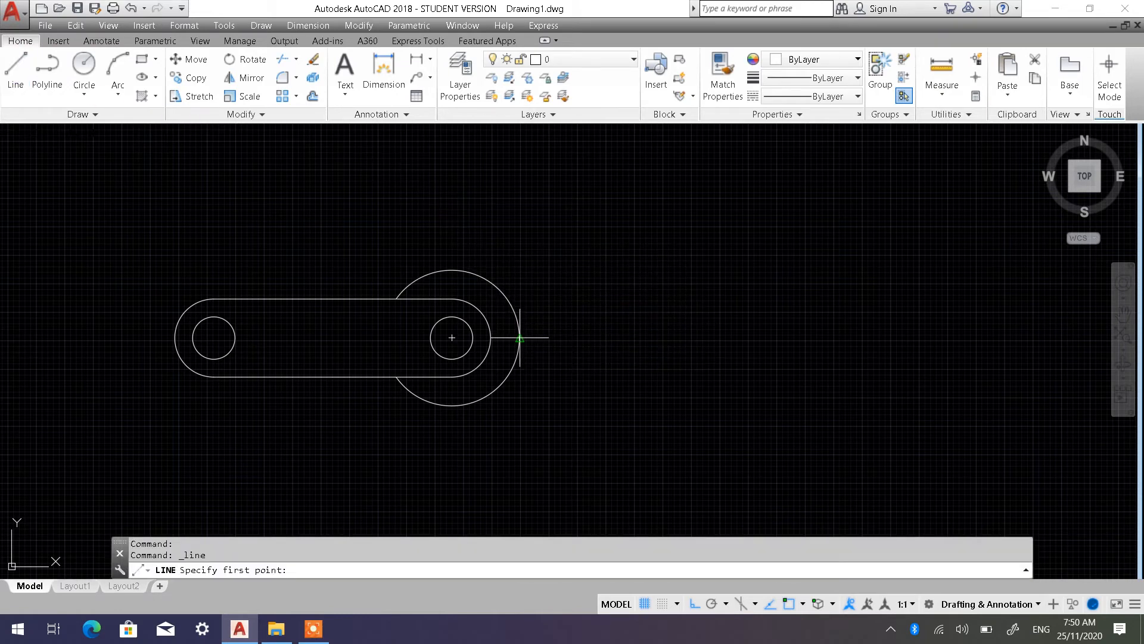
left_click(520, 338)
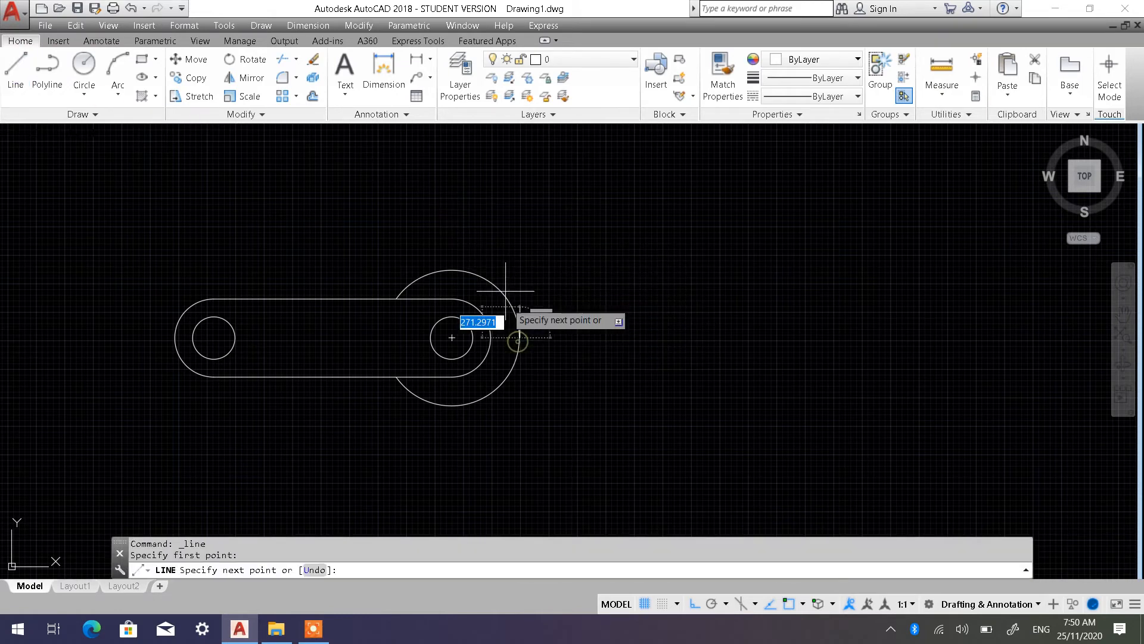
left_click(523, 191)
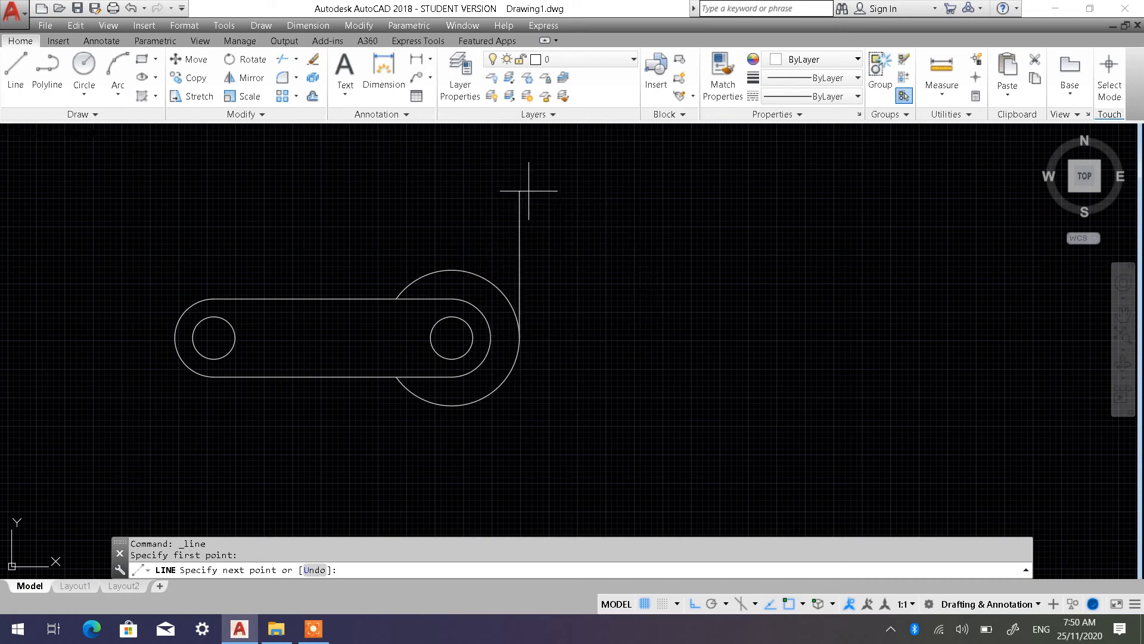
key("Escape")
key("Escape")
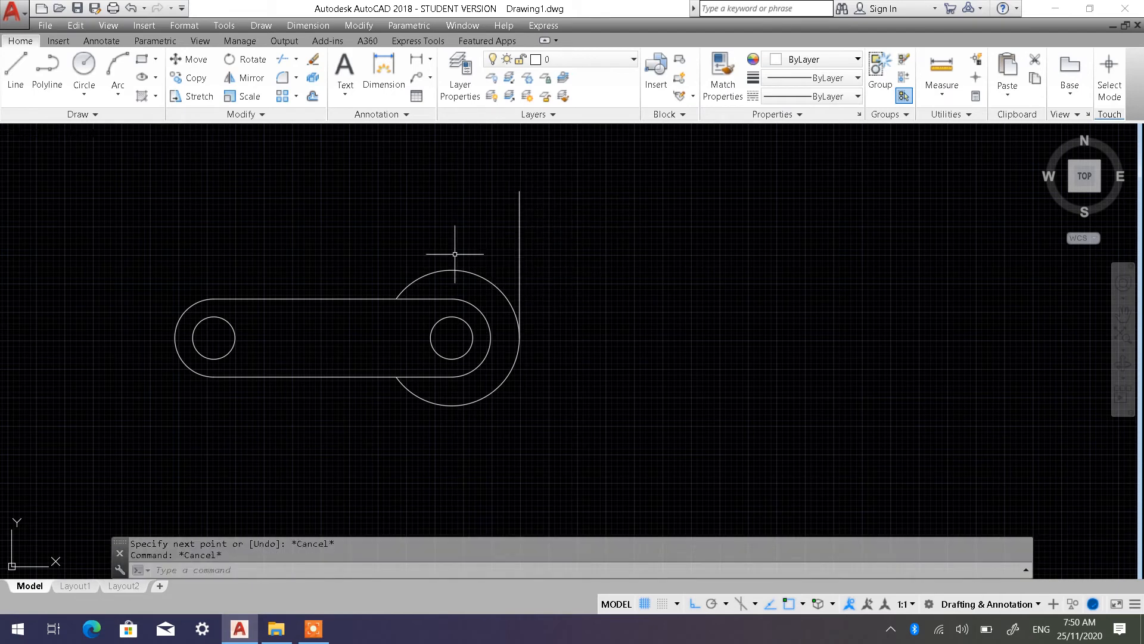
left_click(519, 221)
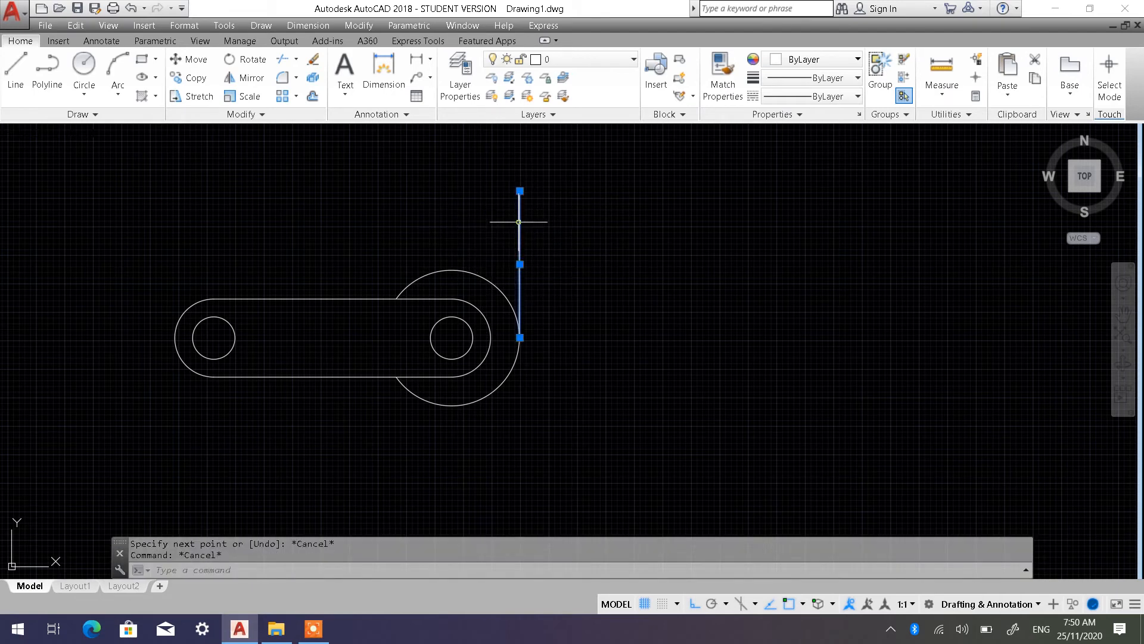
key("Escape")
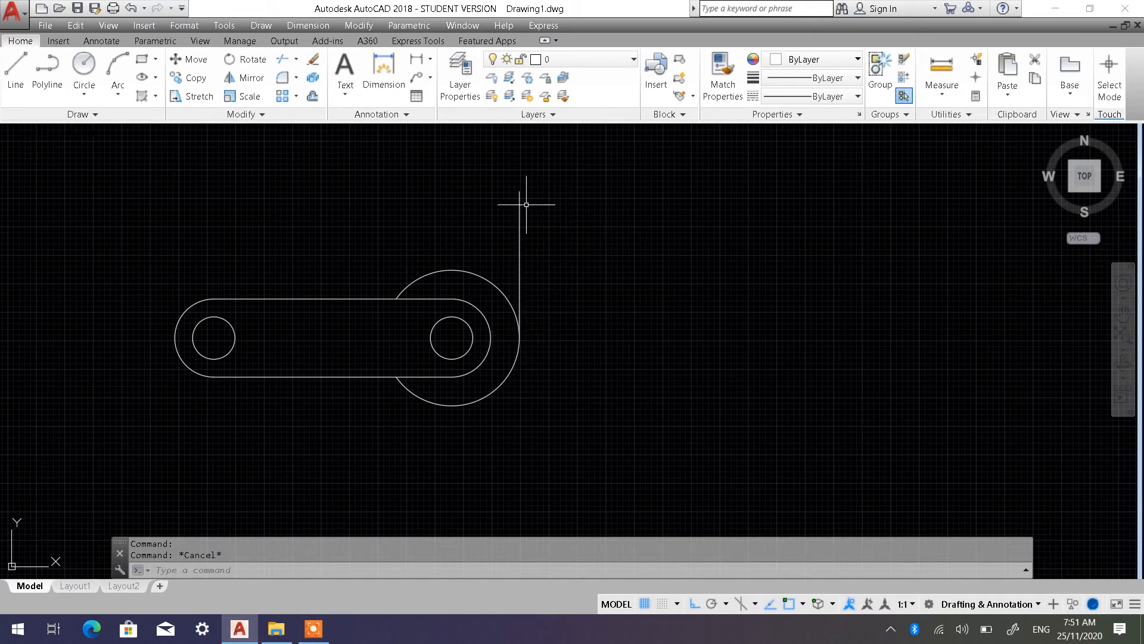
Mirror the whole link with its holes and outer arc about the vertical line, keeping the source objects.
left_click(242, 77)
left_click(482, 421)
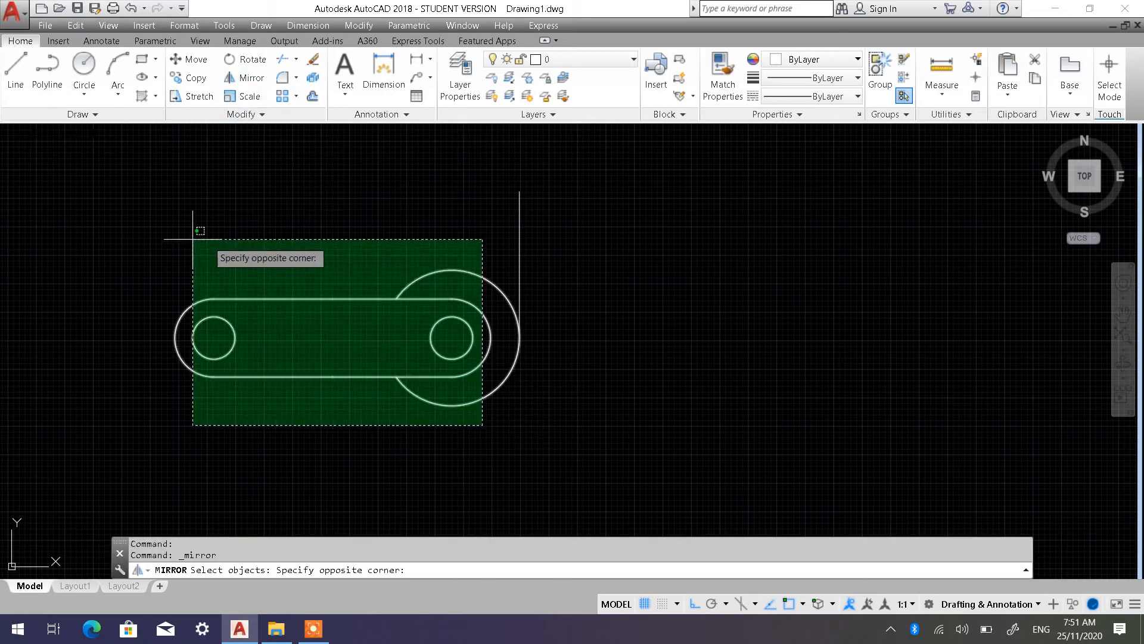
left_click(114, 189)
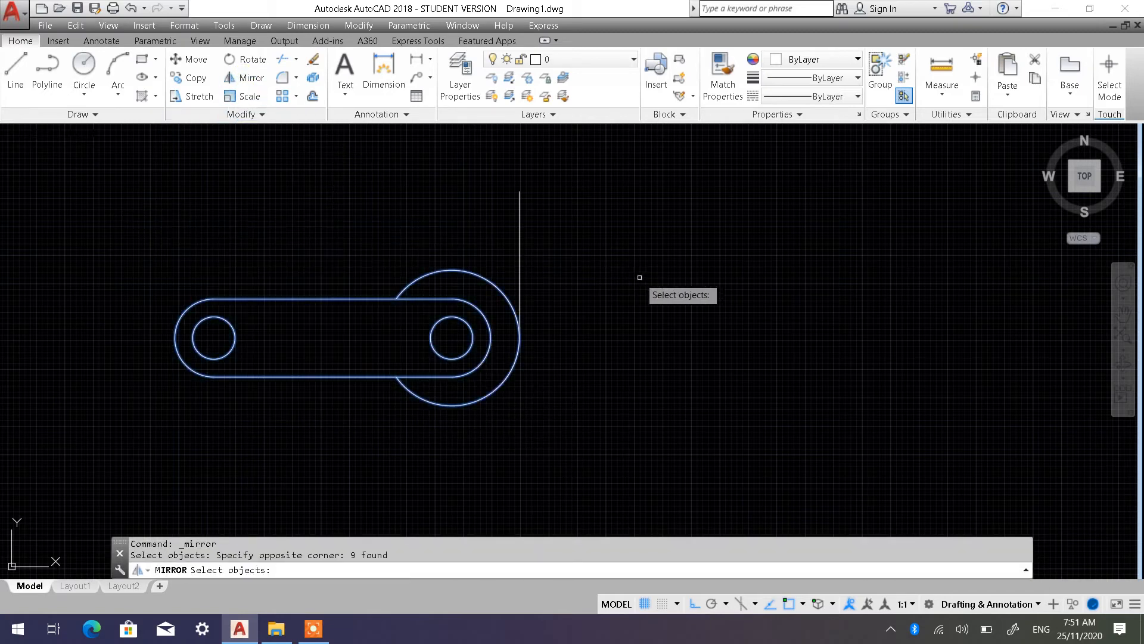
key("Return")
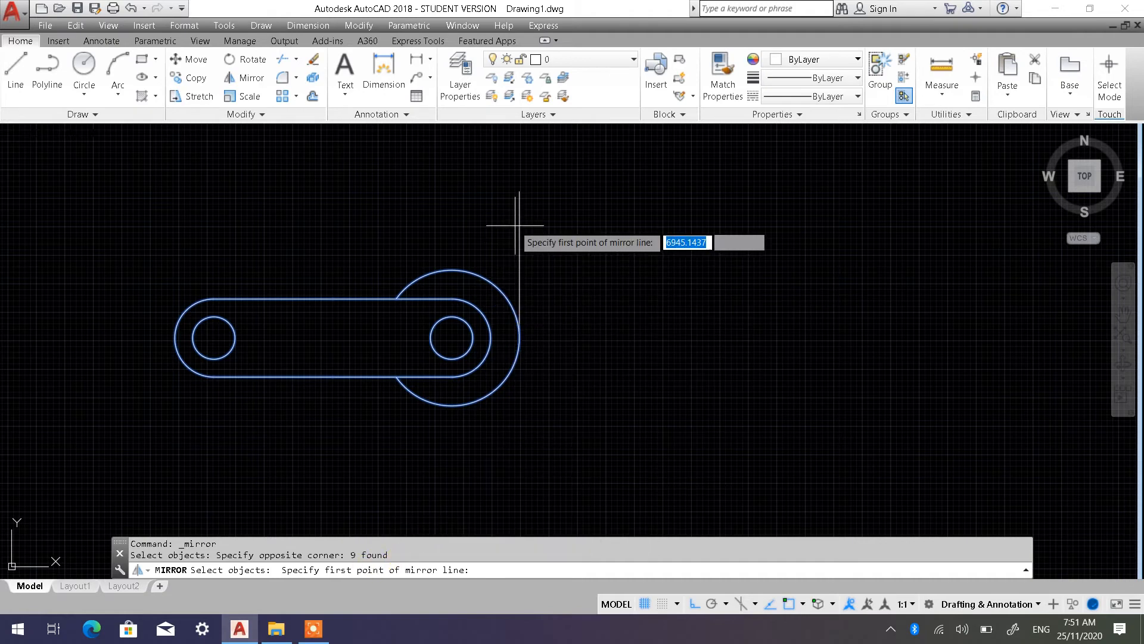
left_click(518, 192)
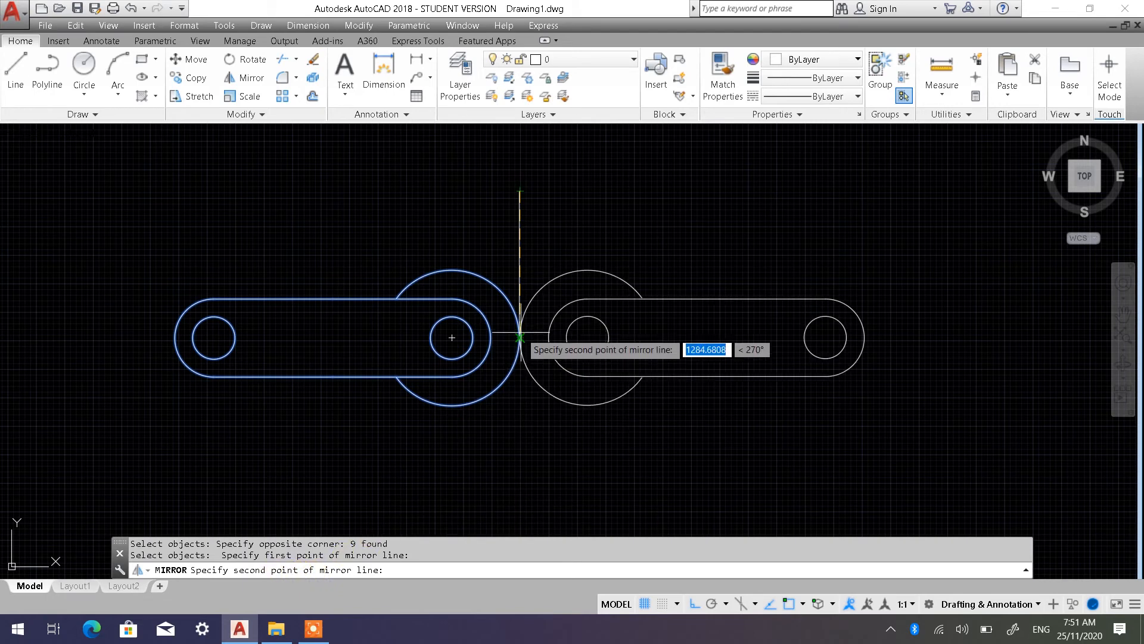
left_click(520, 337)
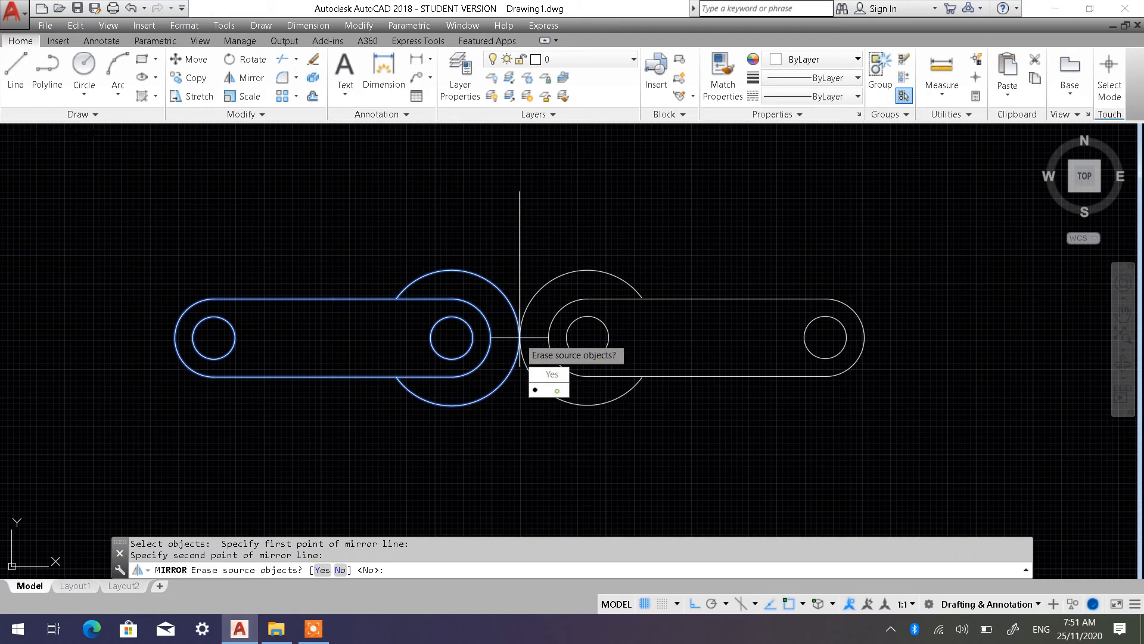
left_click(552, 389)
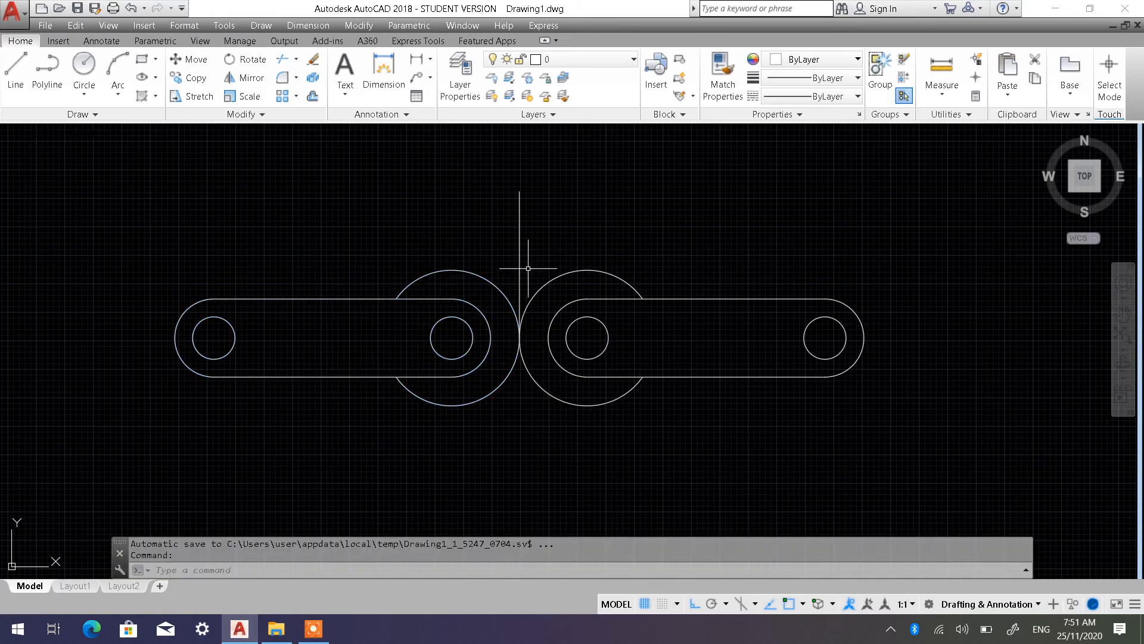
Delete the vertical mirror line between the two links and the entire mirrored link on the right.
left_click(554, 233)
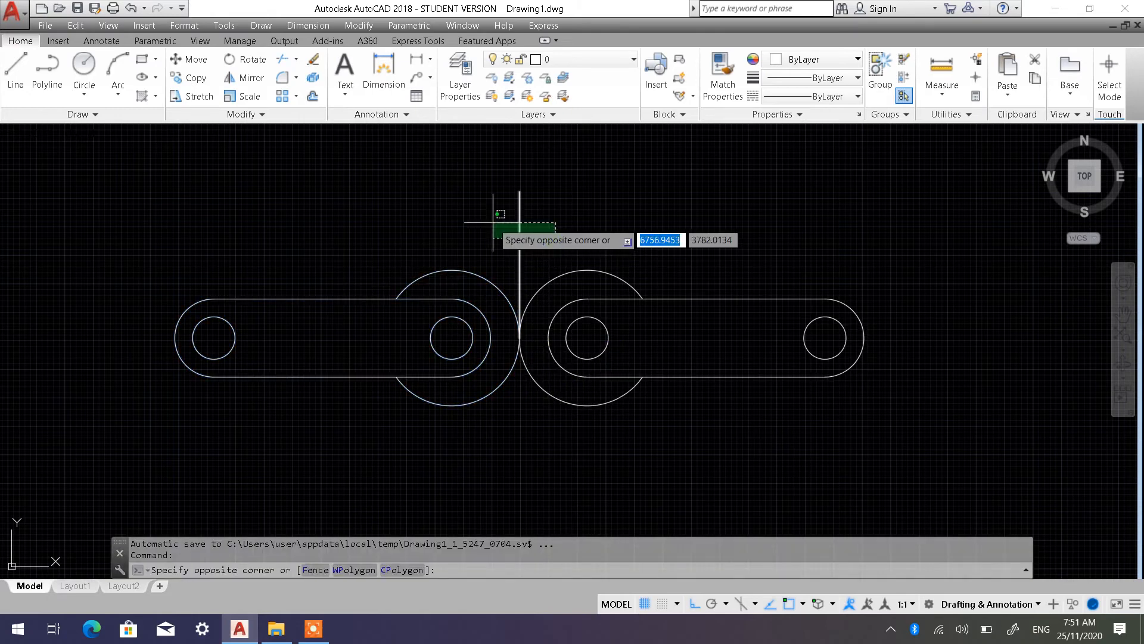
left_click(493, 222)
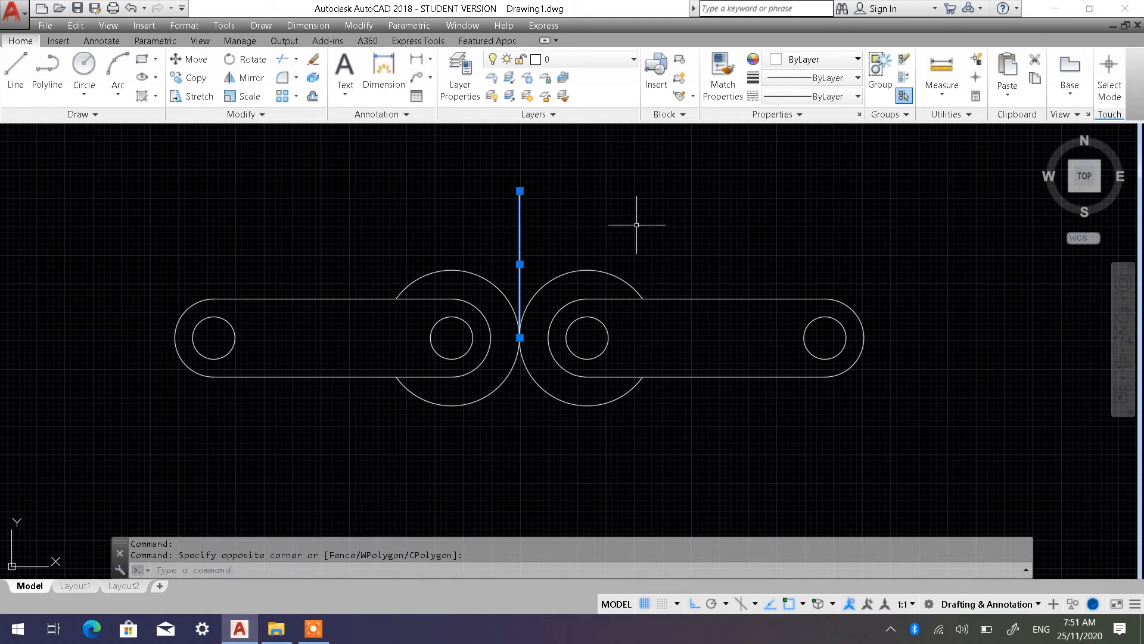
key("Delete")
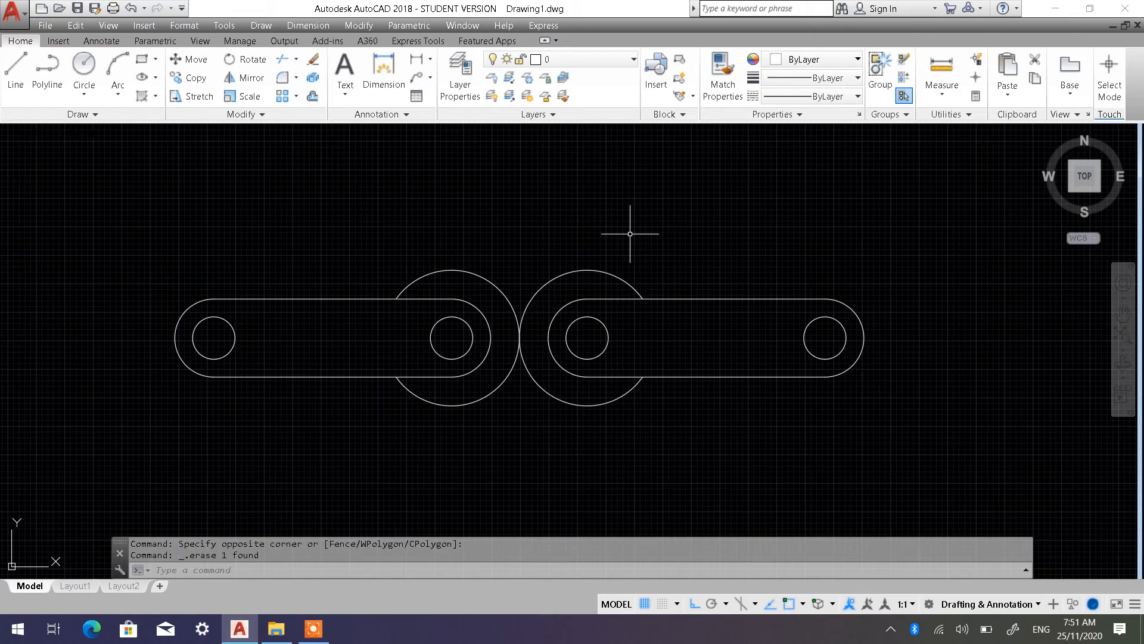
middle_click_drag(618, 249, 540, 267)
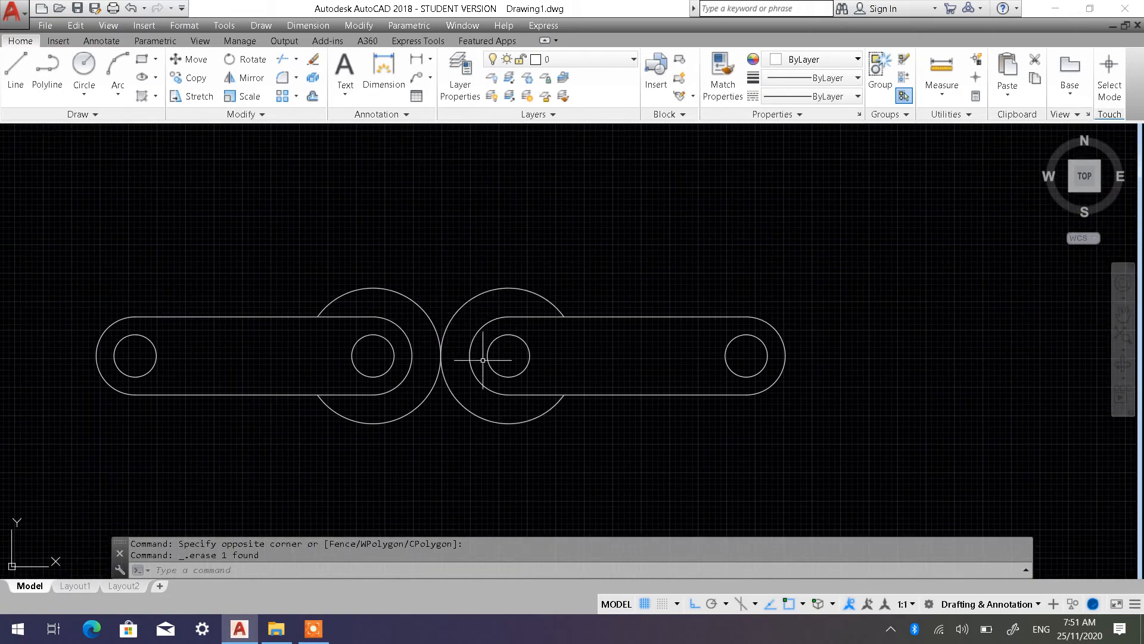
left_click(788, 444)
left_click(517, 287)
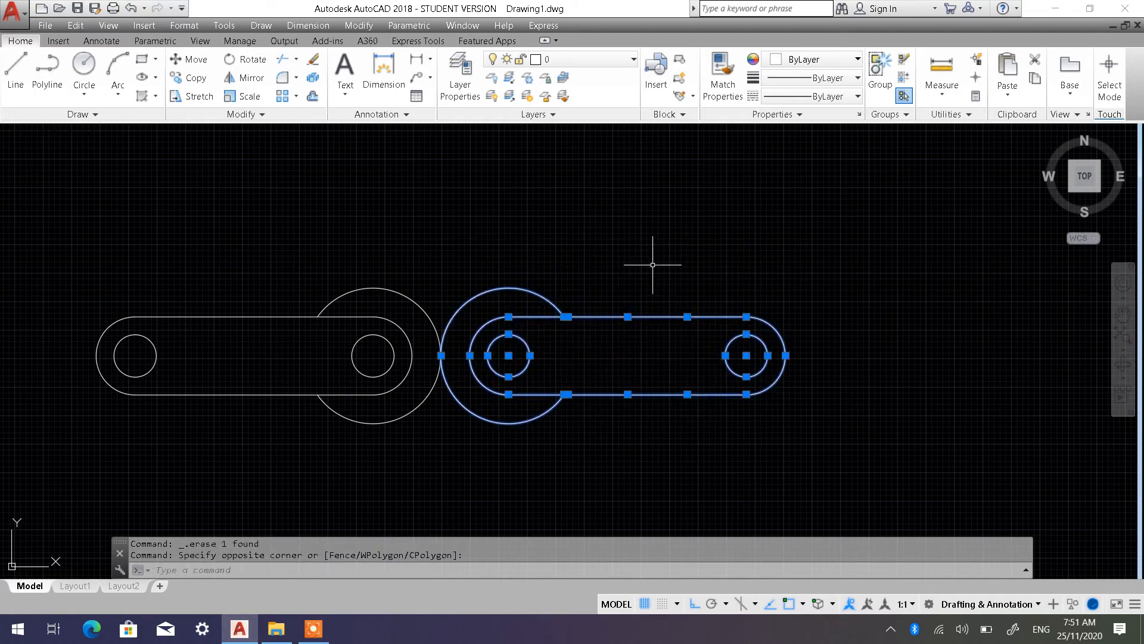
key("Delete")
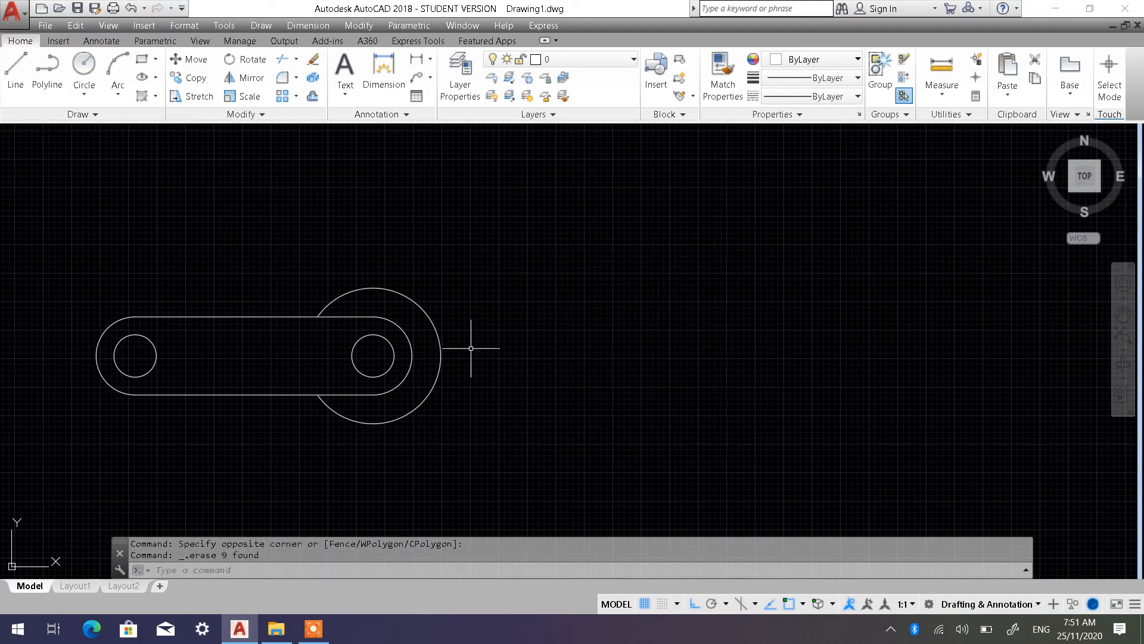
Draw a free-standing vertical line a short distance to the right of the outer arc, and delete it again.
middle_click_drag(420, 320, 453, 321)
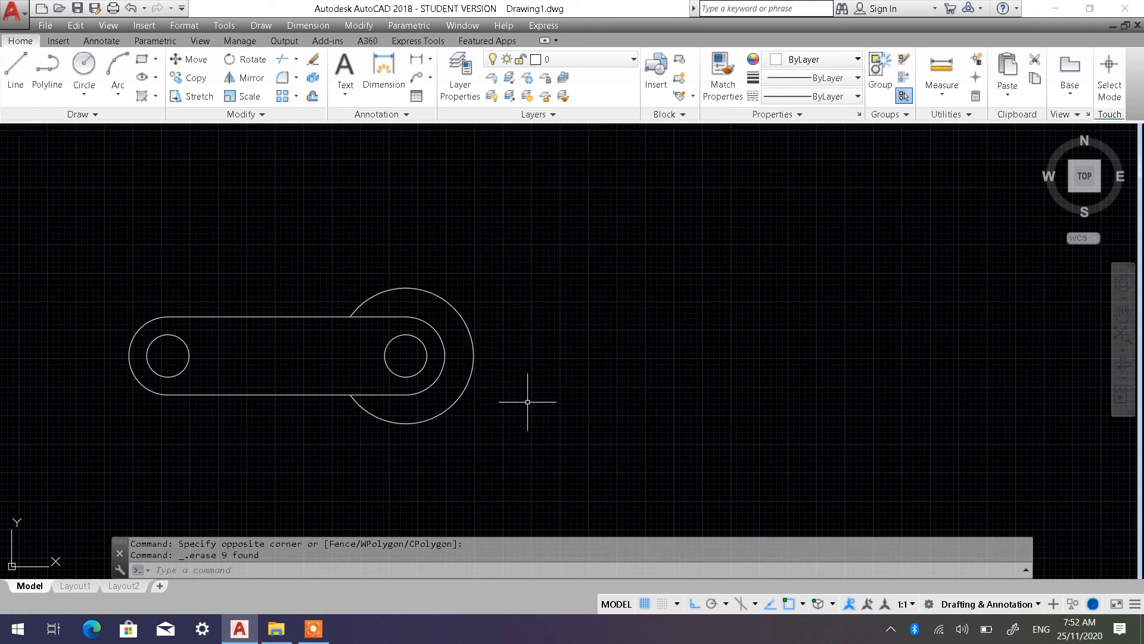
left_click(16, 71)
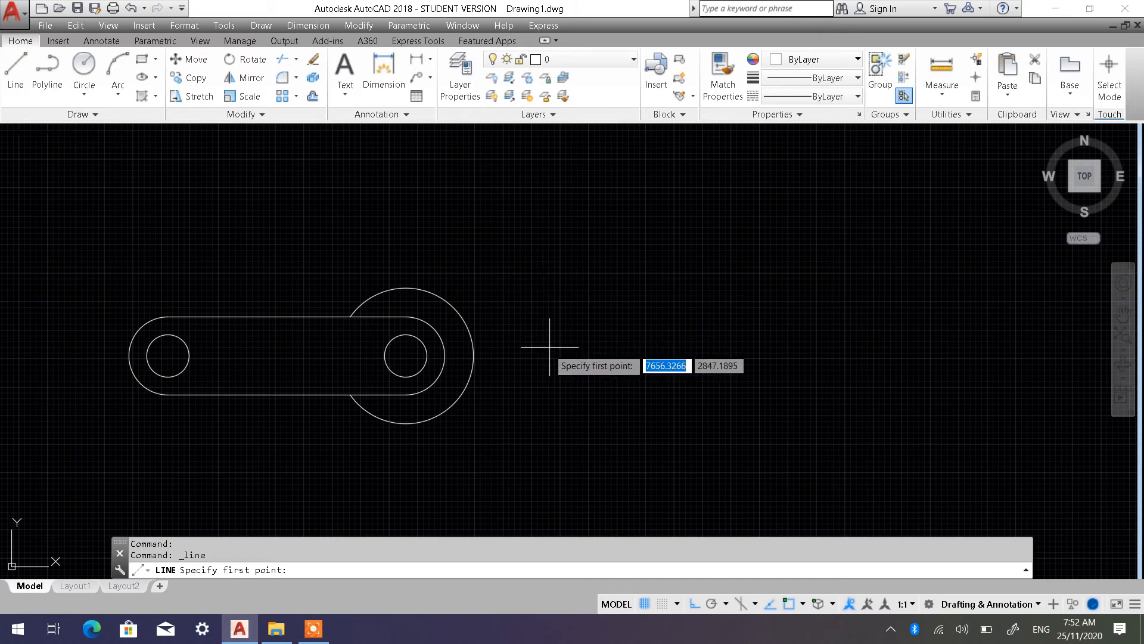
left_click(513, 245)
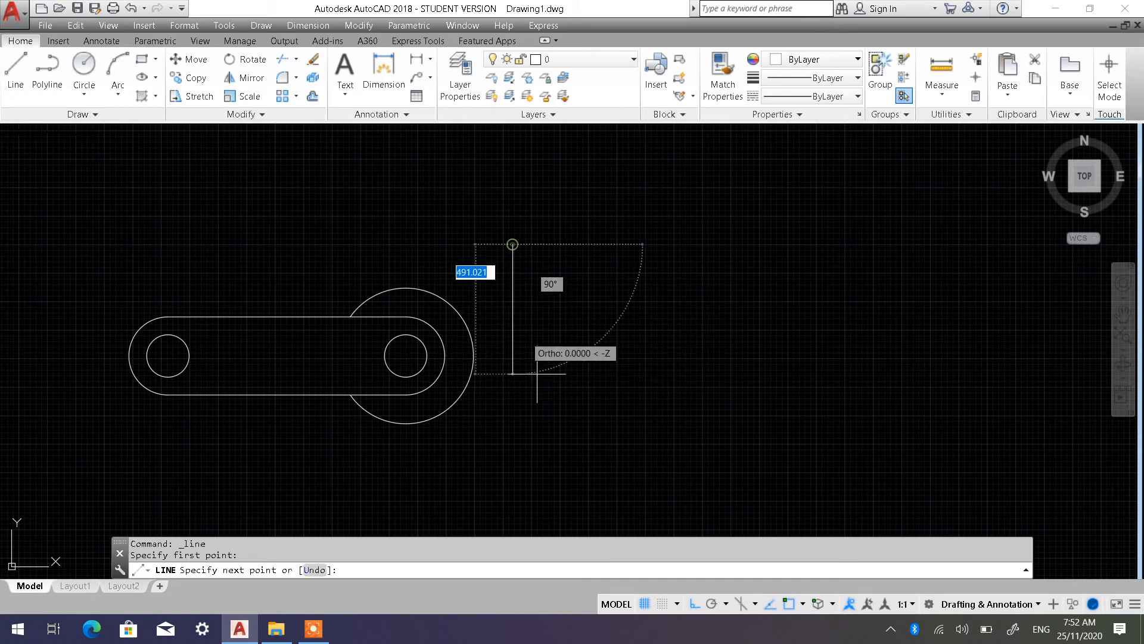
left_click(536, 456)
key("Escape")
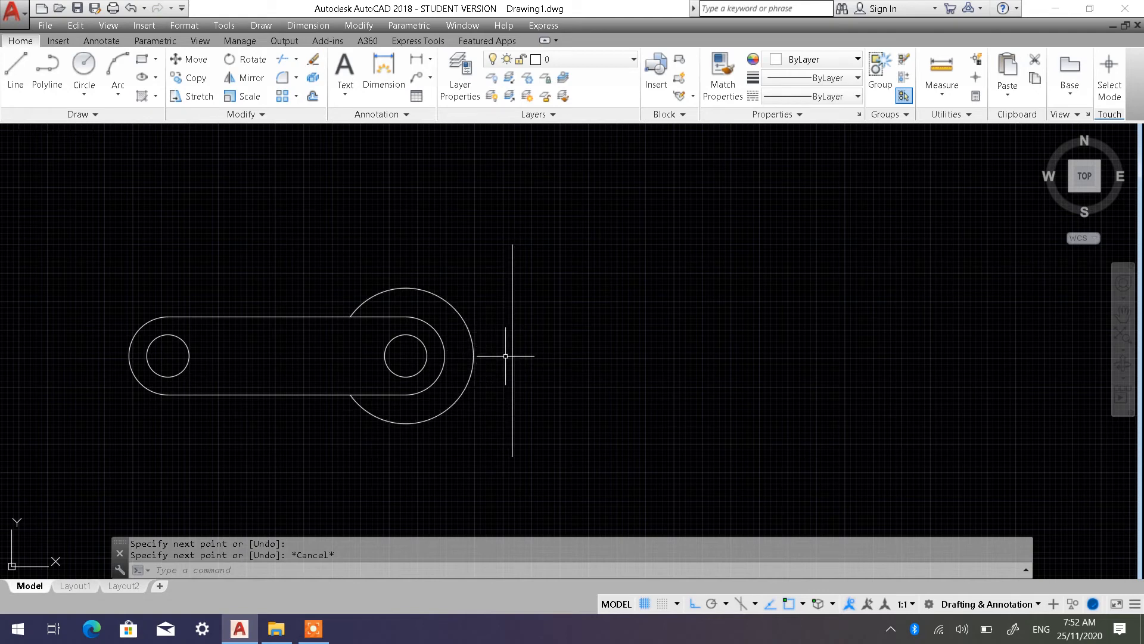
left_click(542, 366)
left_click(506, 372)
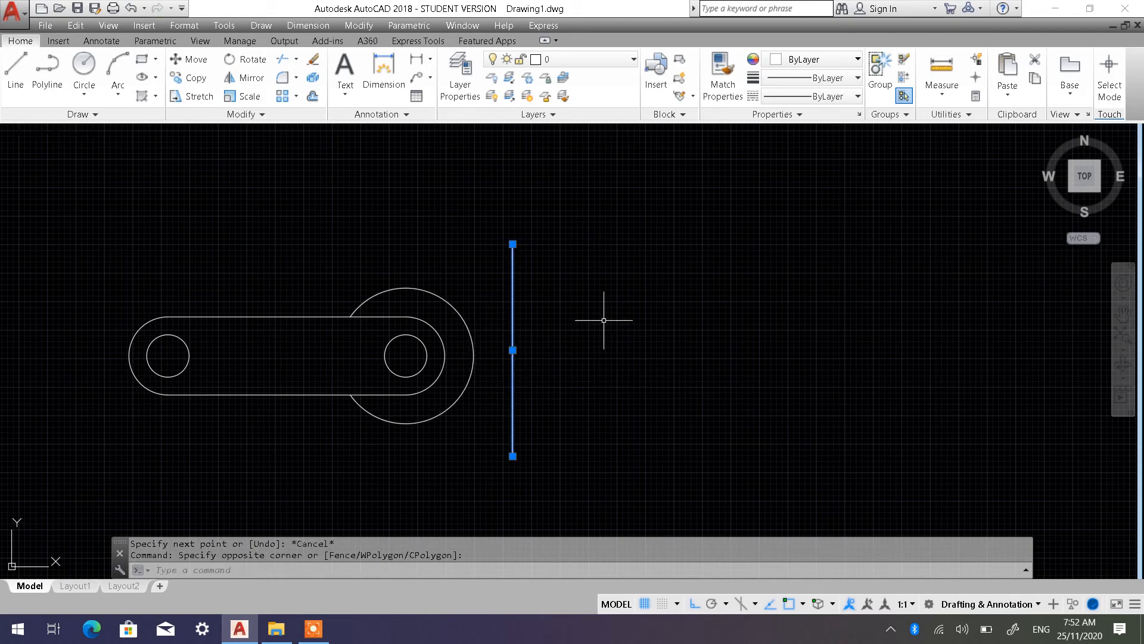
key("Delete")
Draw a vertical line upward from the rightmost quadrant point of the large outer arc.
left_click(15, 69)
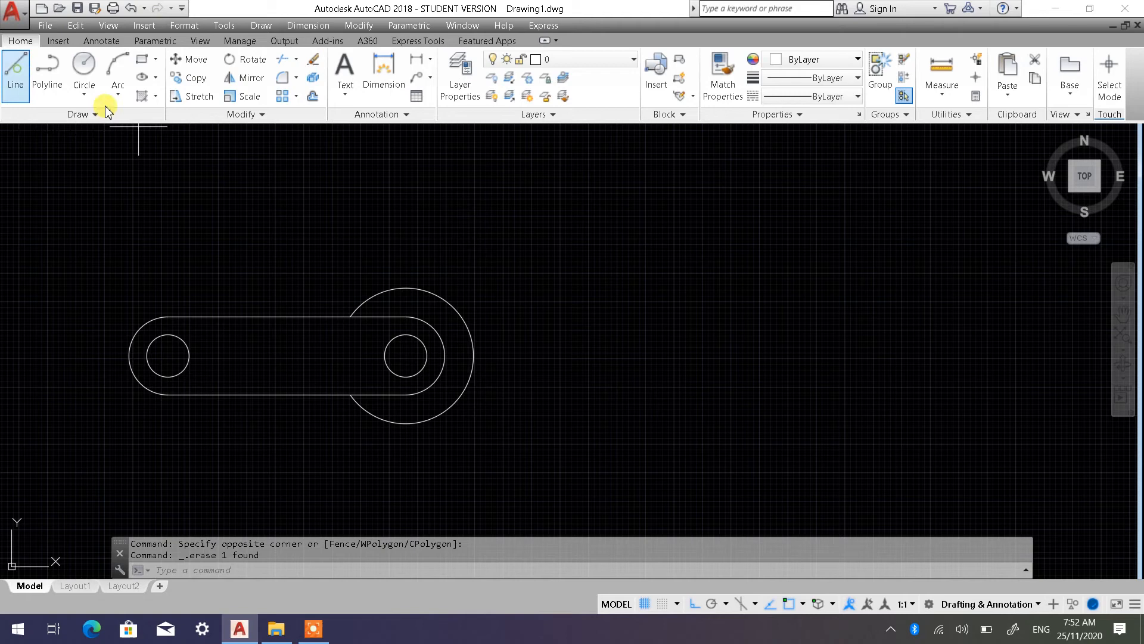
left_click(475, 356)
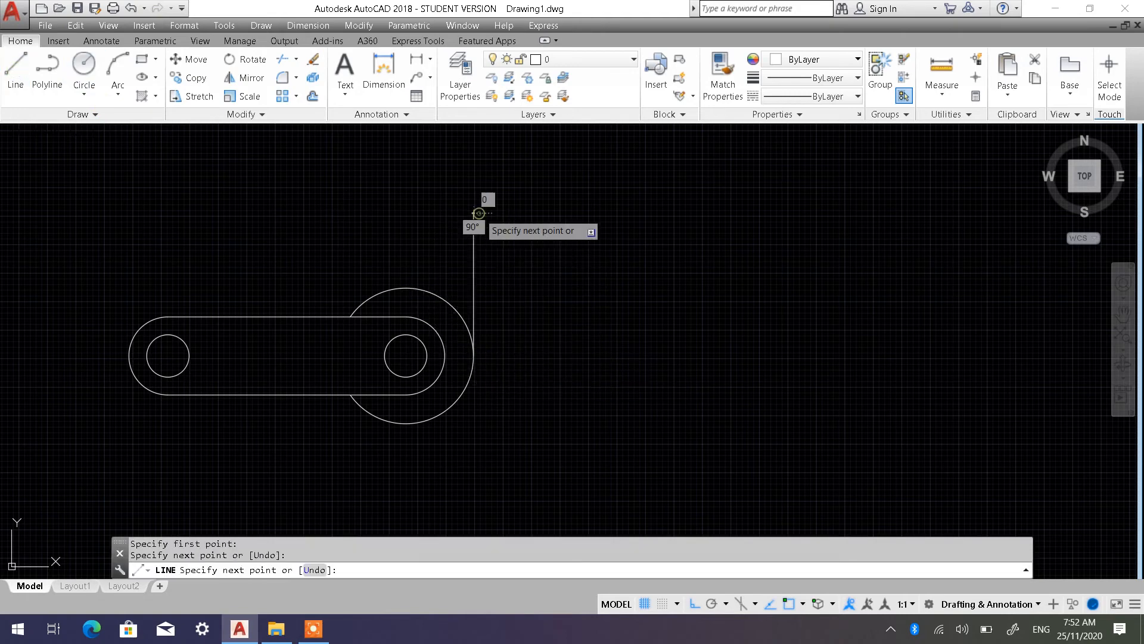
key("Escape")
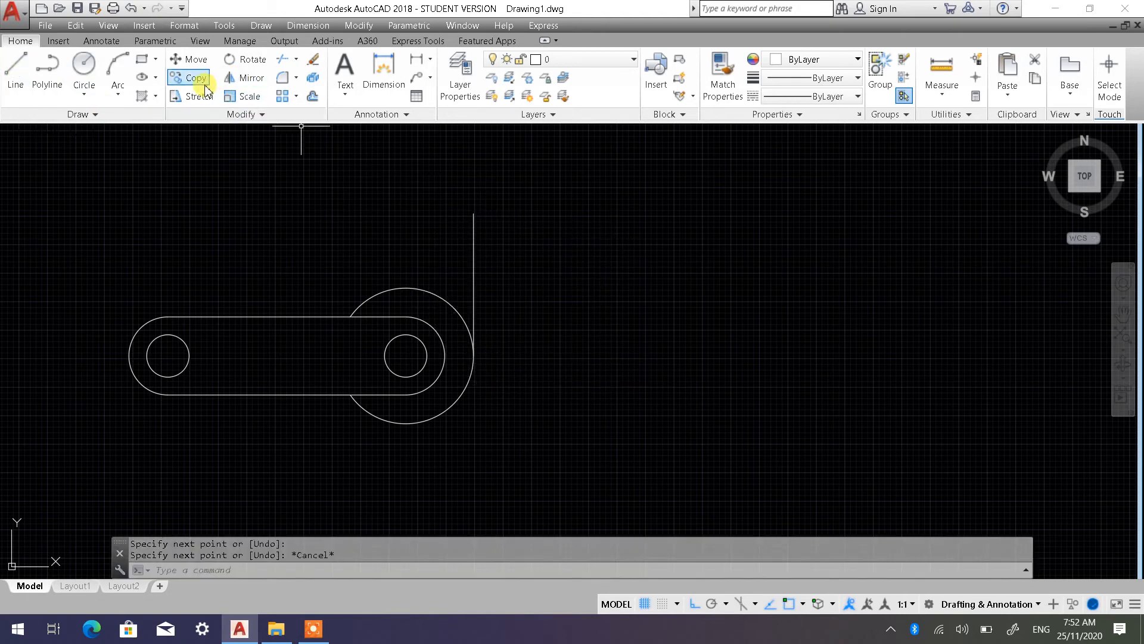
Move the vertical line 200 units horizontally to the right, away from the outer arc, using its upper endpoint as base point.
left_click(192, 59)
left_click(532, 250)
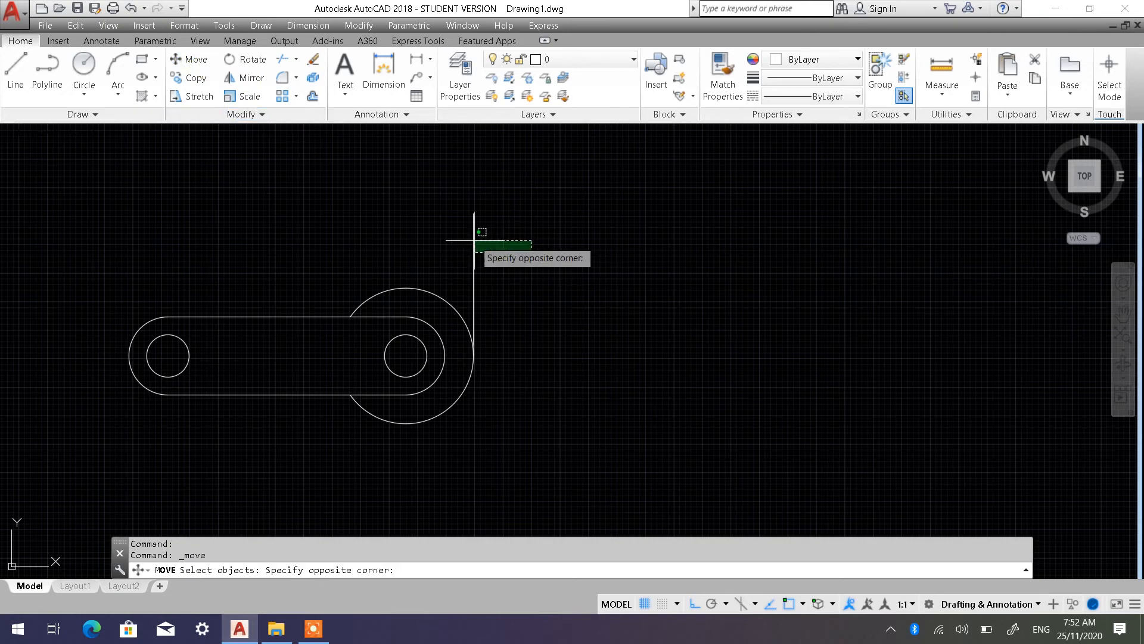
left_click(442, 233)
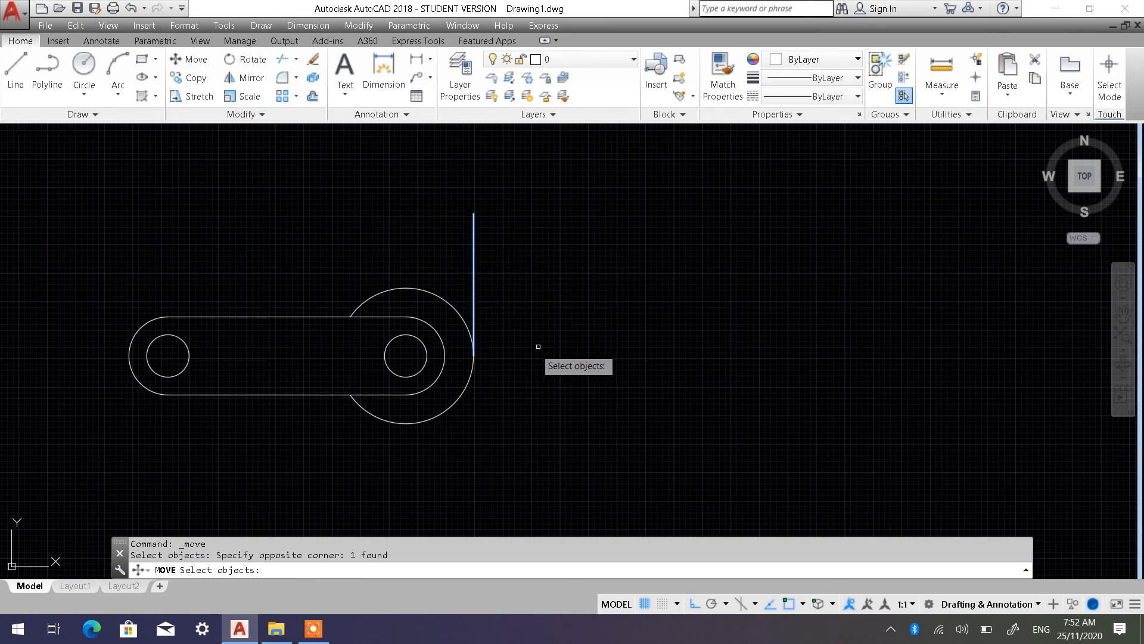
key("Return")
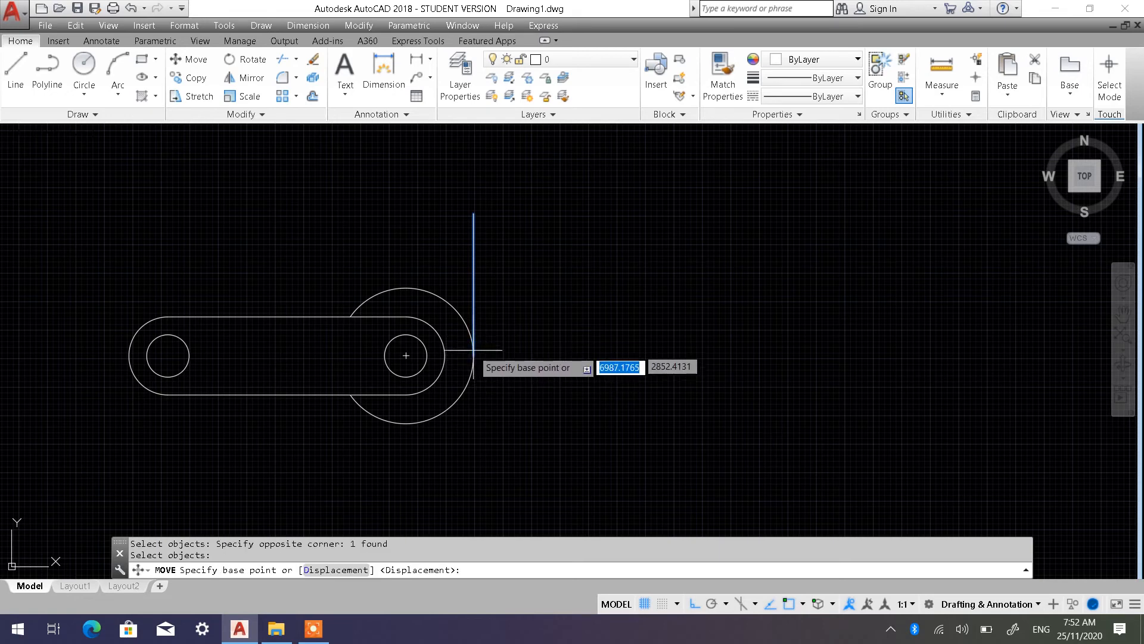
left_click(474, 213)
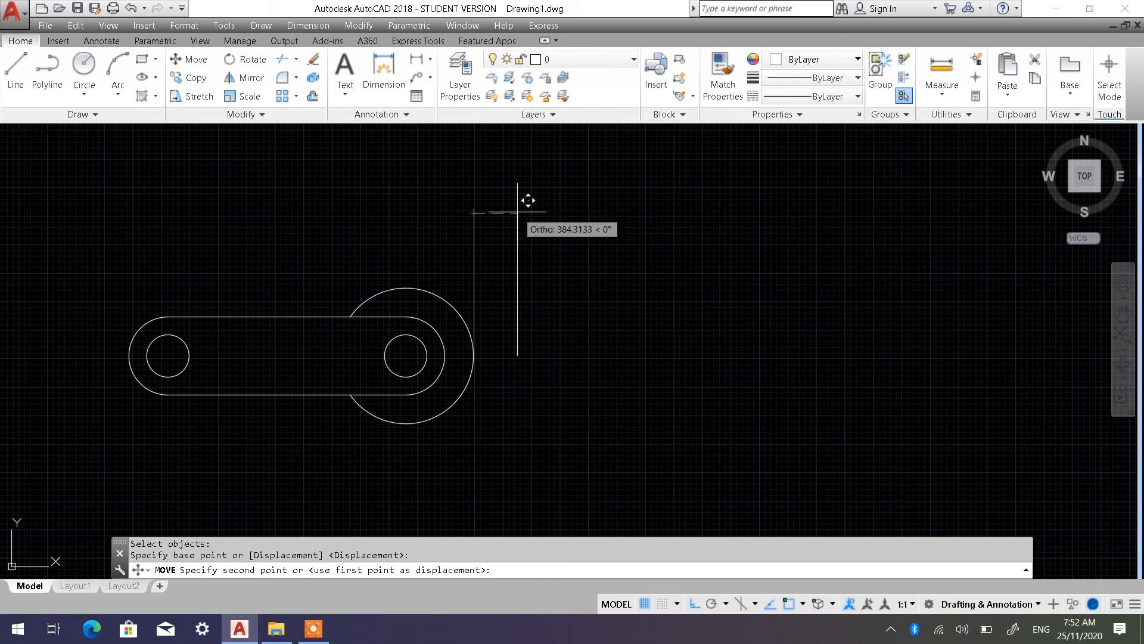
type("200")
key("Return")
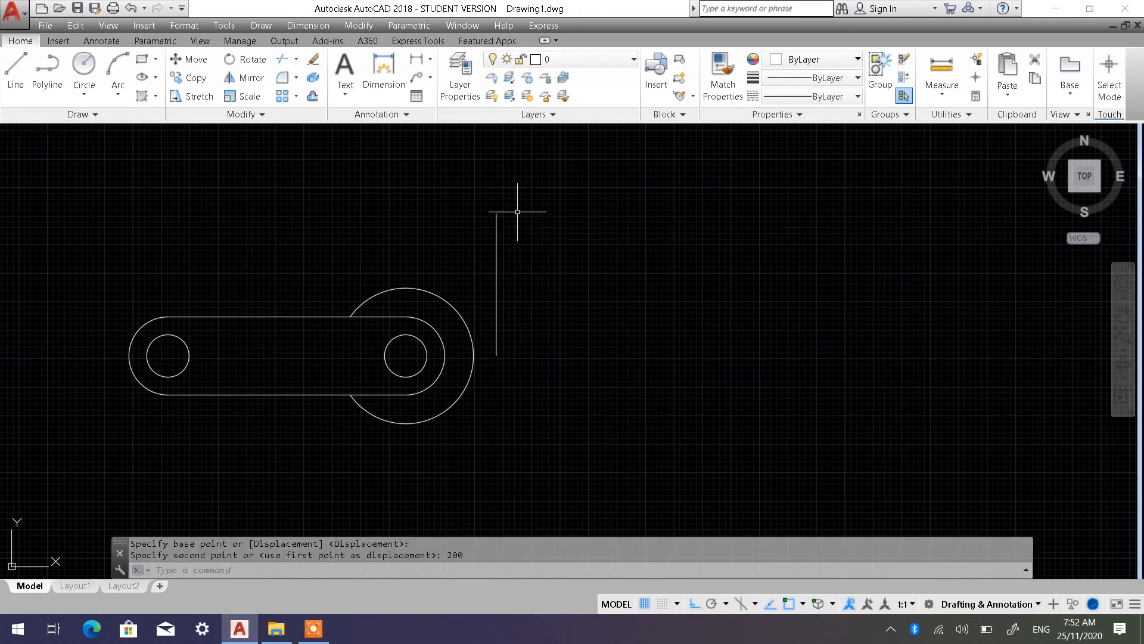
key("Escape")
key("Escape")
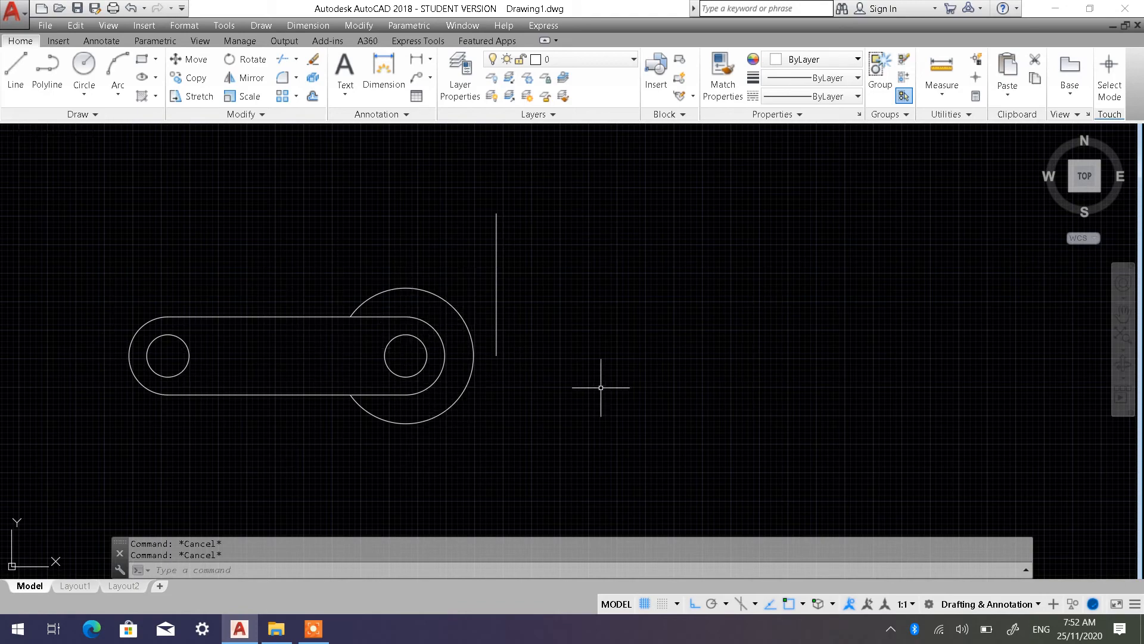
Mirror the whole link with its holes and outer arc about the offset vertical line, keeping the source objects.
scroll(481, 362, "up", 2)
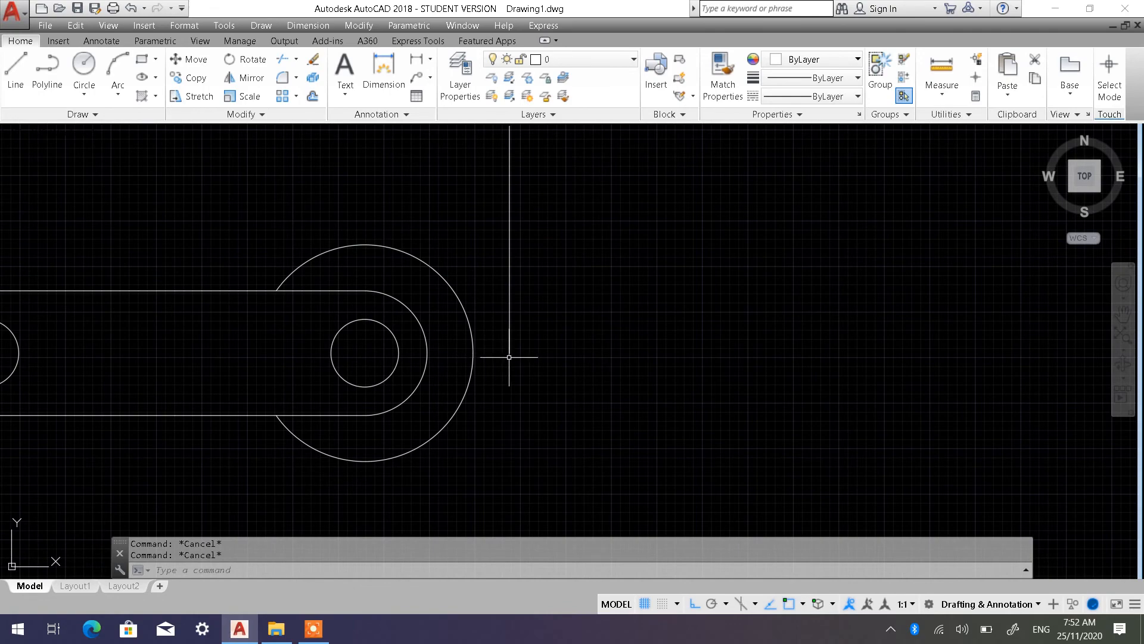
scroll(503, 356, "down", 2)
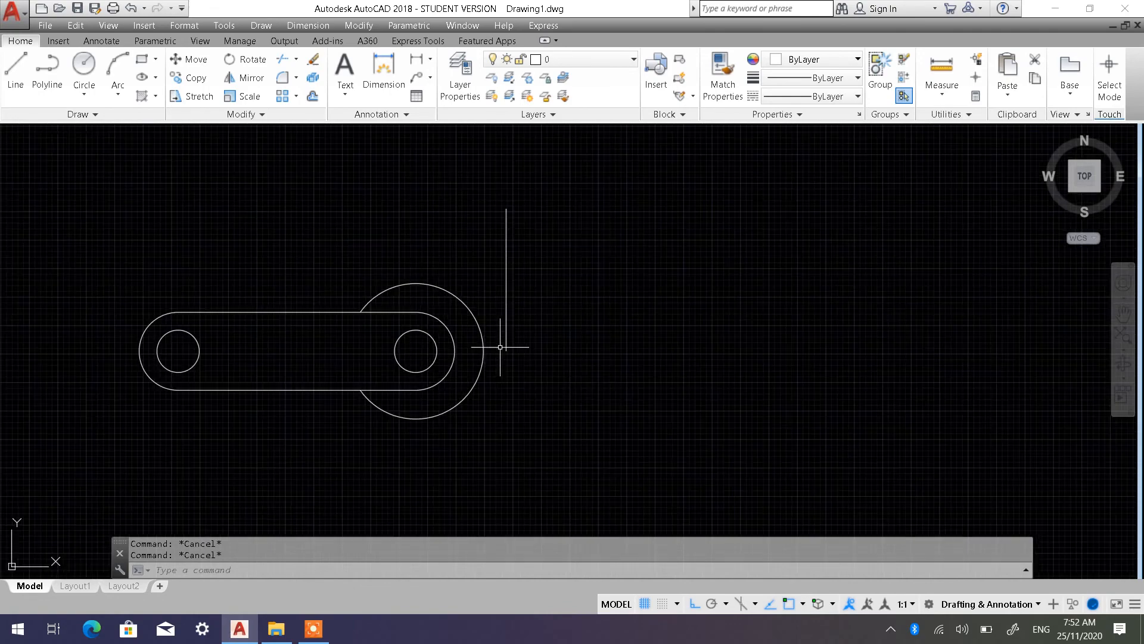
middle_click_drag(355, 265, 396, 256)
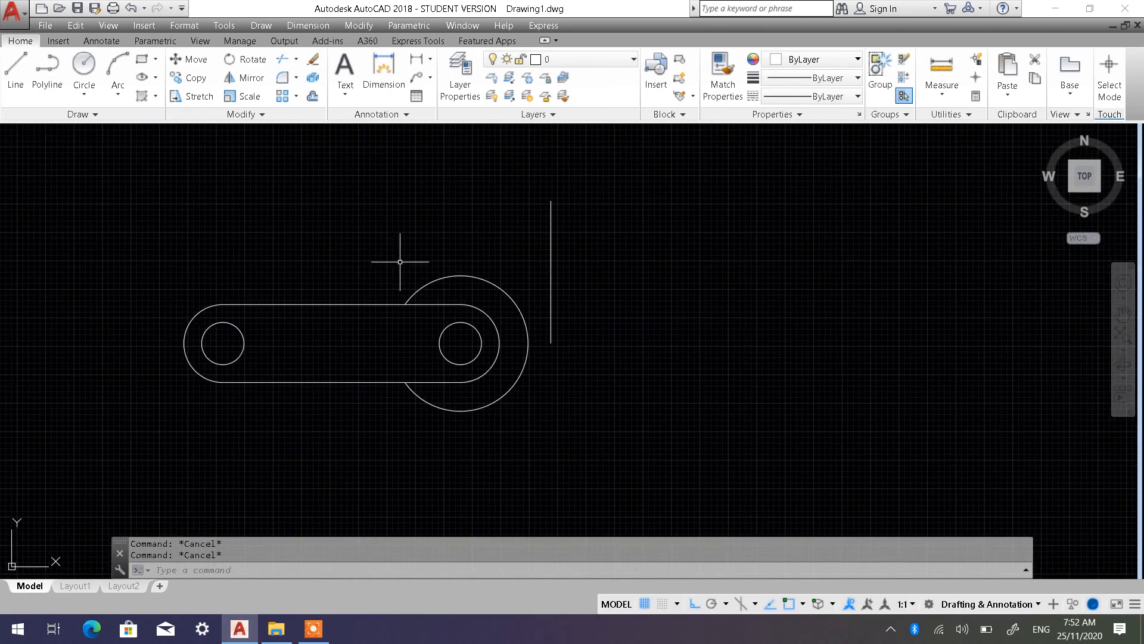
left_click(244, 78)
left_click(517, 441)
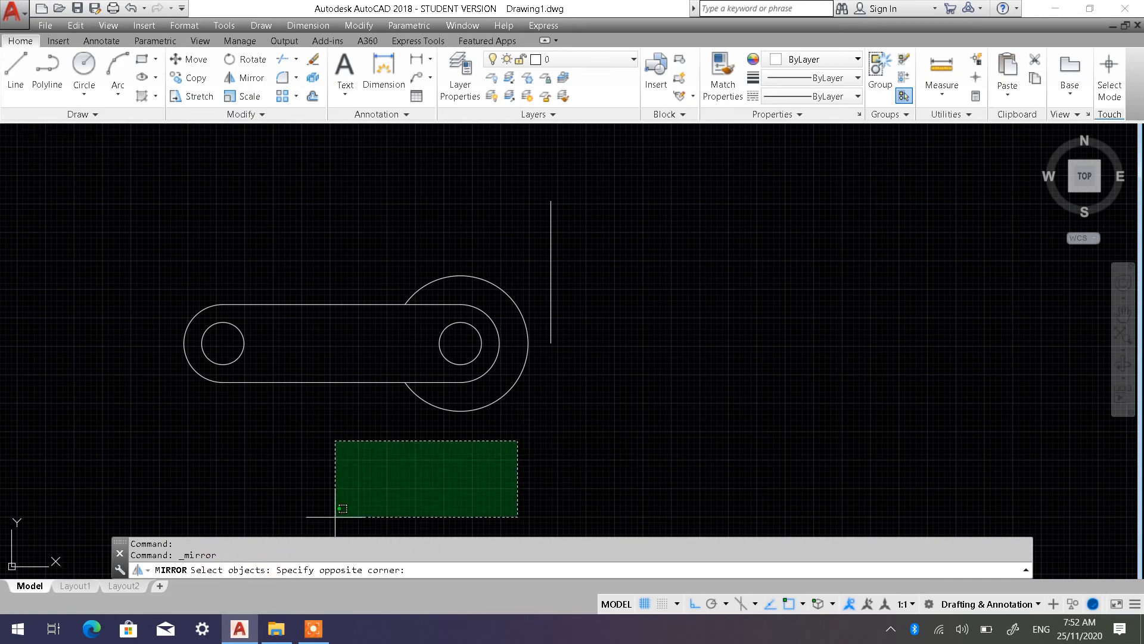
left_click(123, 237)
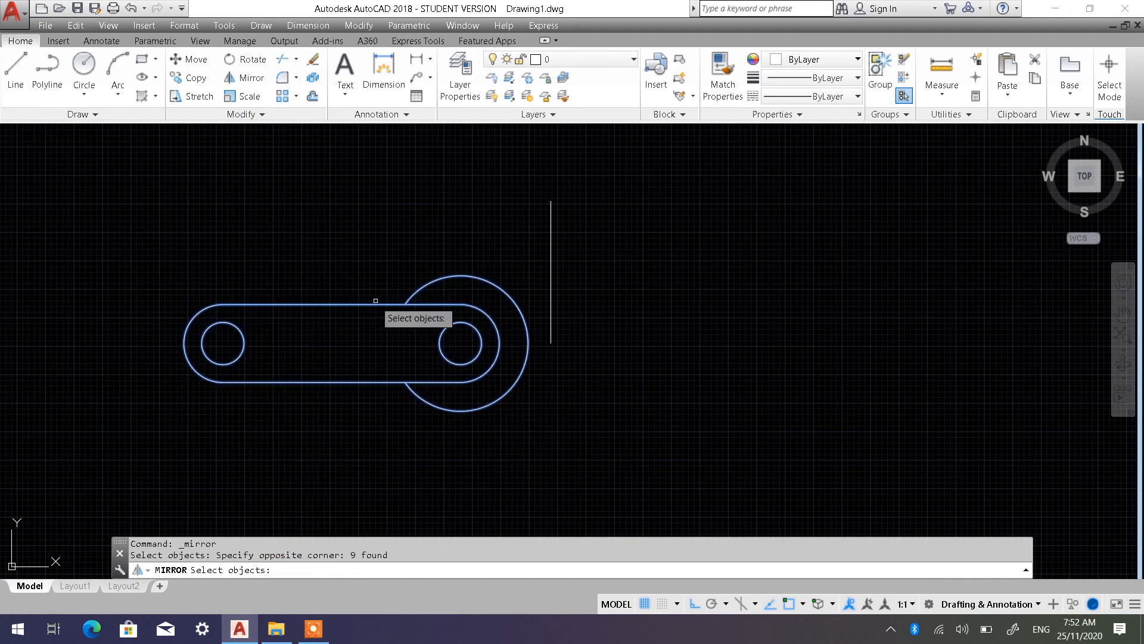
key("Return")
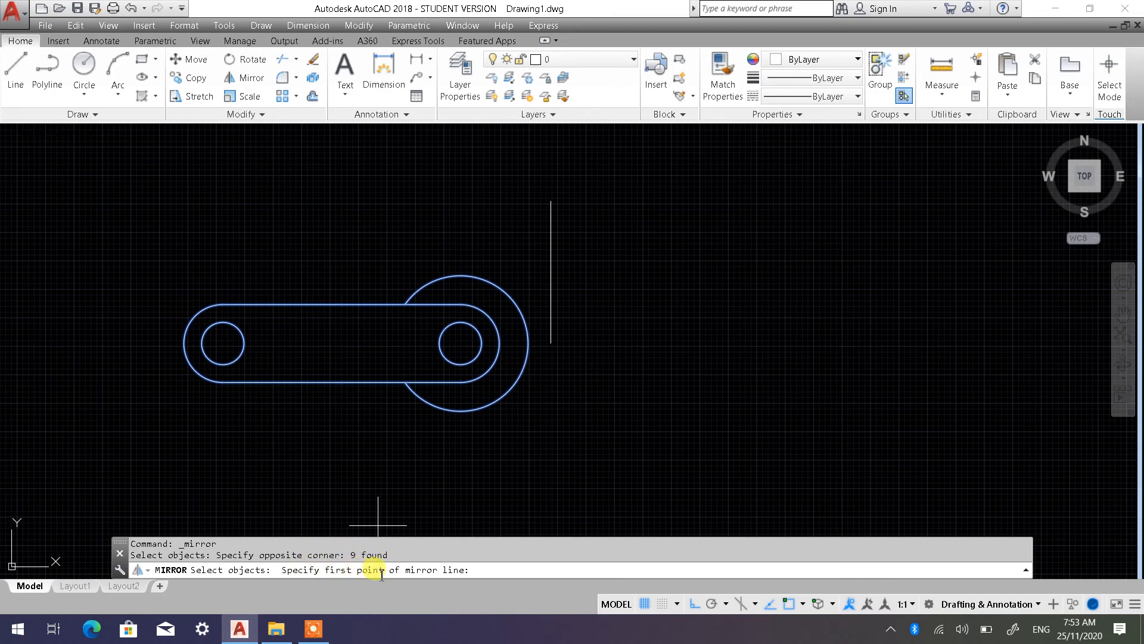
left_click(551, 344)
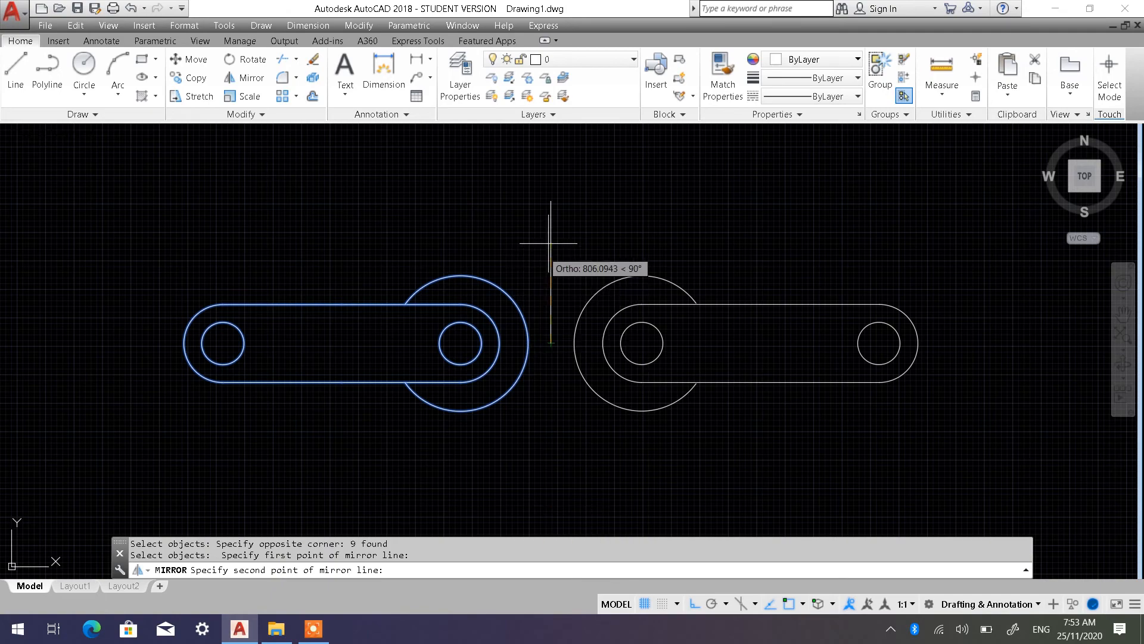
left_click(551, 201)
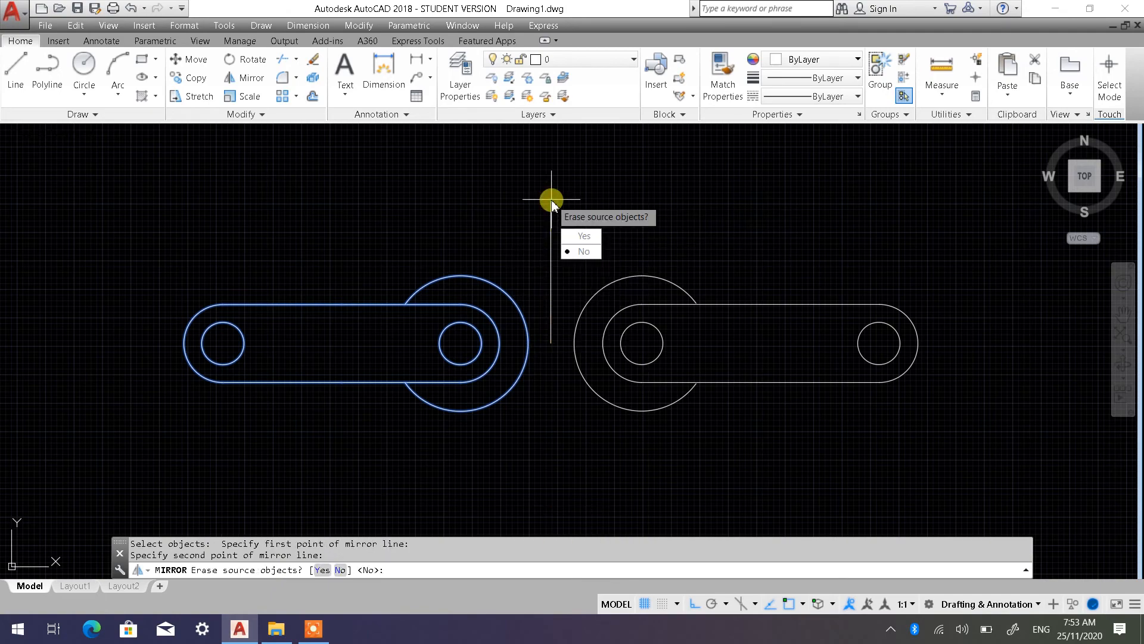
left_click(583, 251)
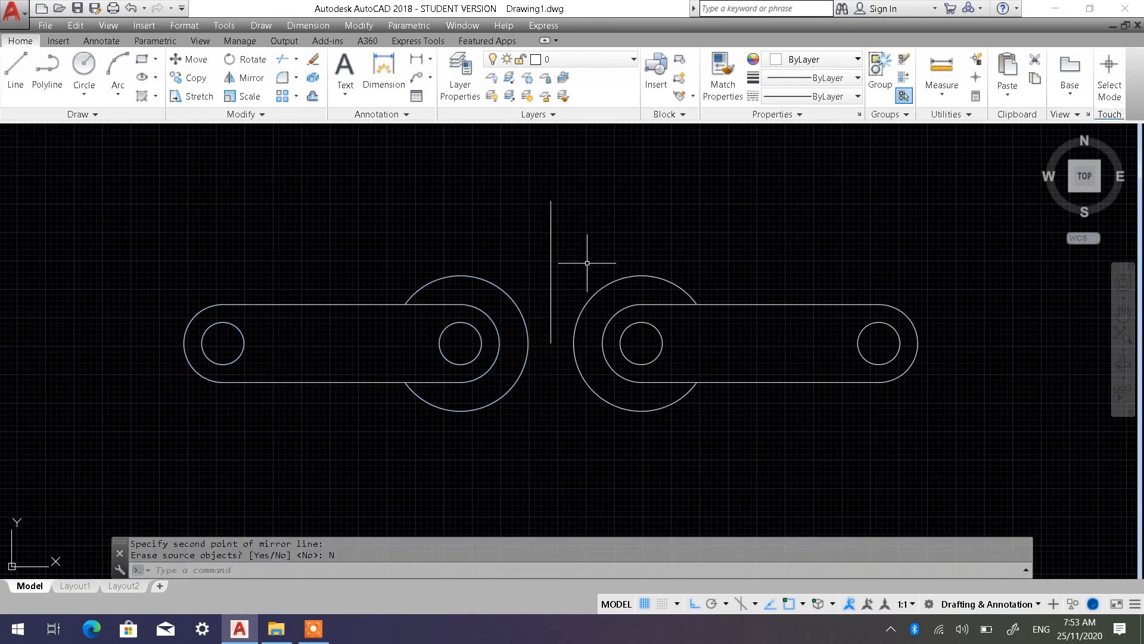
Delete the vertical mirror line standing between the two separated links.
scroll(678, 269, "down", 2)
middle_click_drag(646, 263, 504, 331)
left_click(525, 328)
left_click(455, 307)
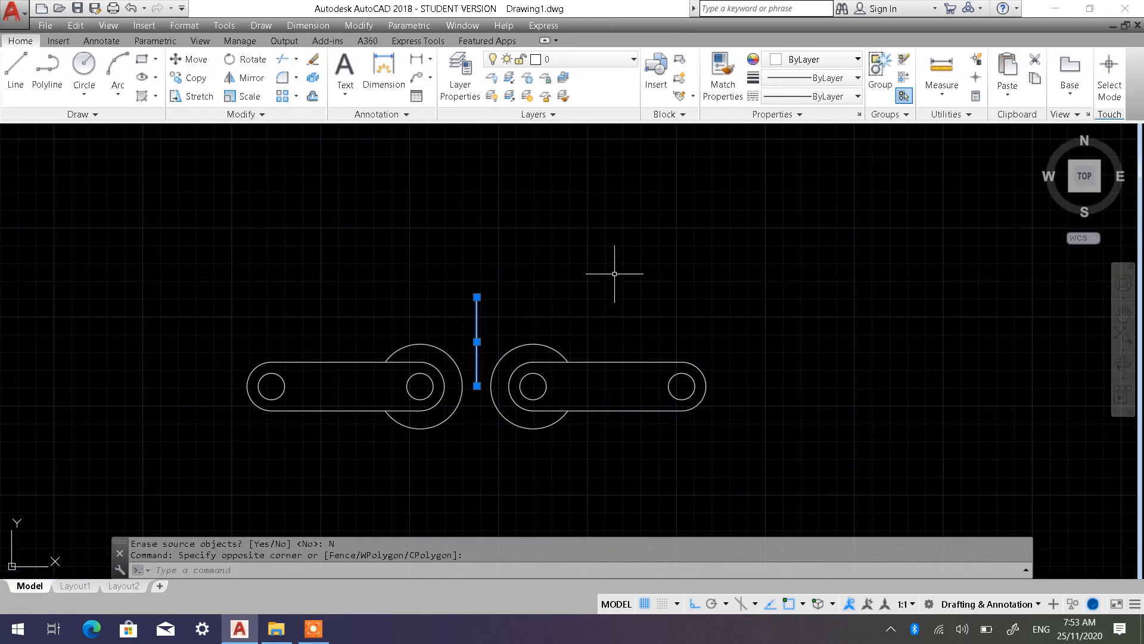
key("Delete")
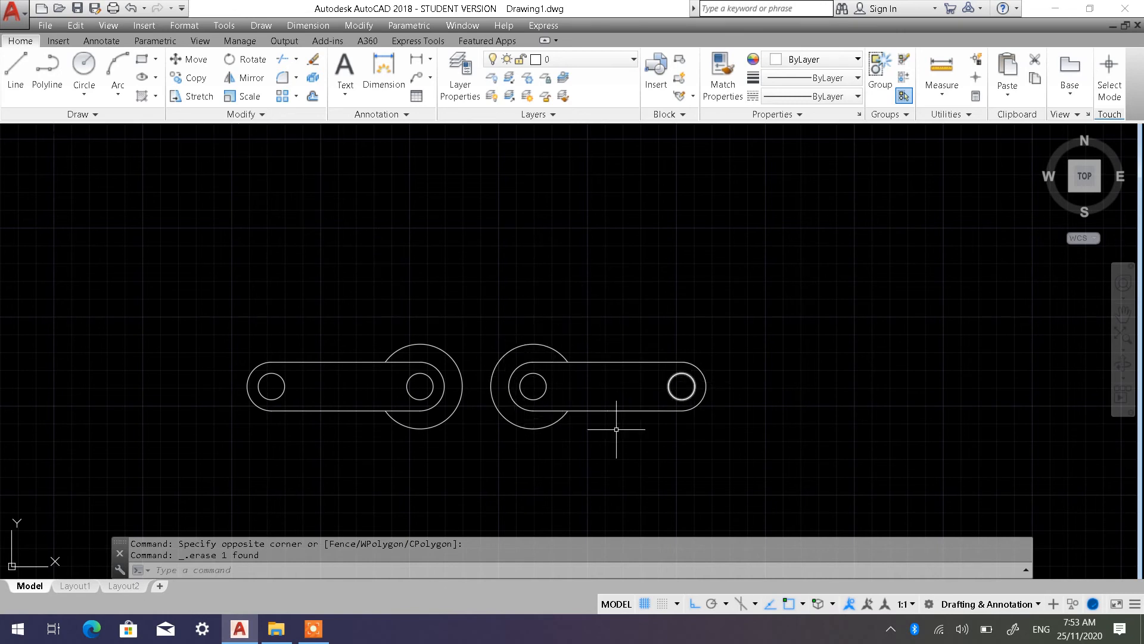
Draw a horizontal line above the right link, roughly as long as the link.
middle_click_drag(396, 366, 691, 389)
scroll(884, 388, "up", 2)
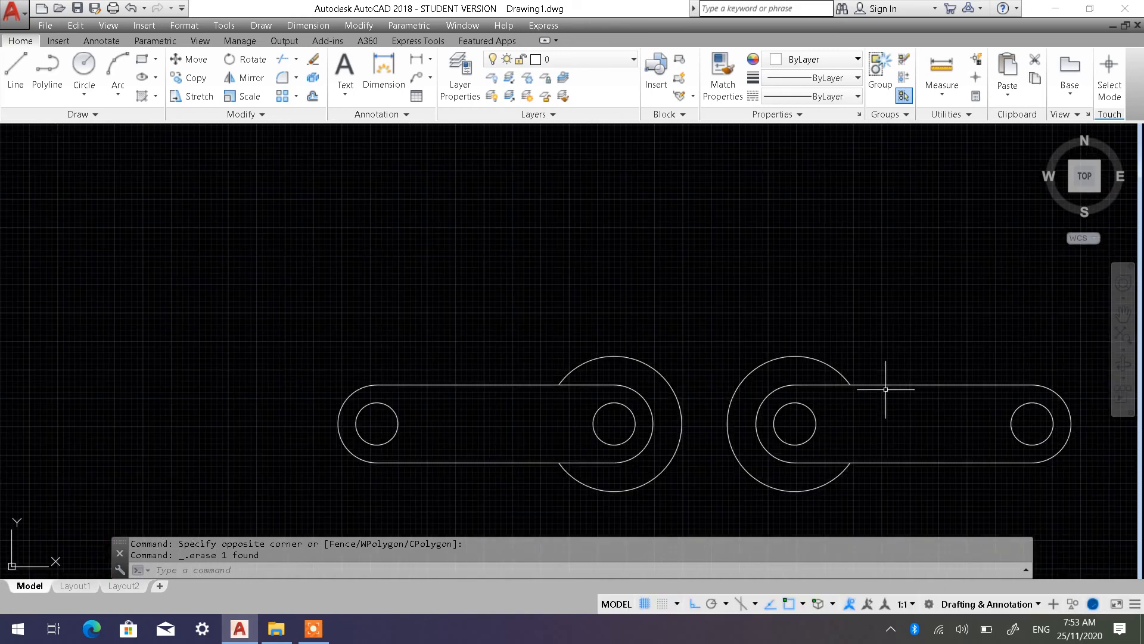
middle_click_drag(774, 375, 478, 326)
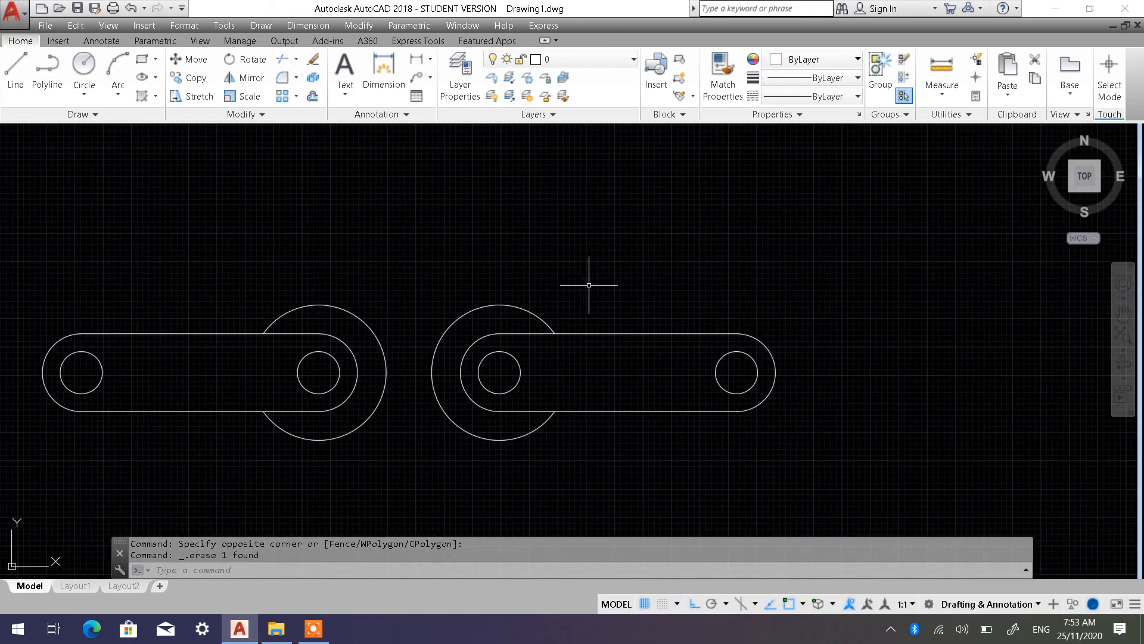
scroll(590, 283, "down", 2)
middle_click_drag(544, 276, 575, 345)
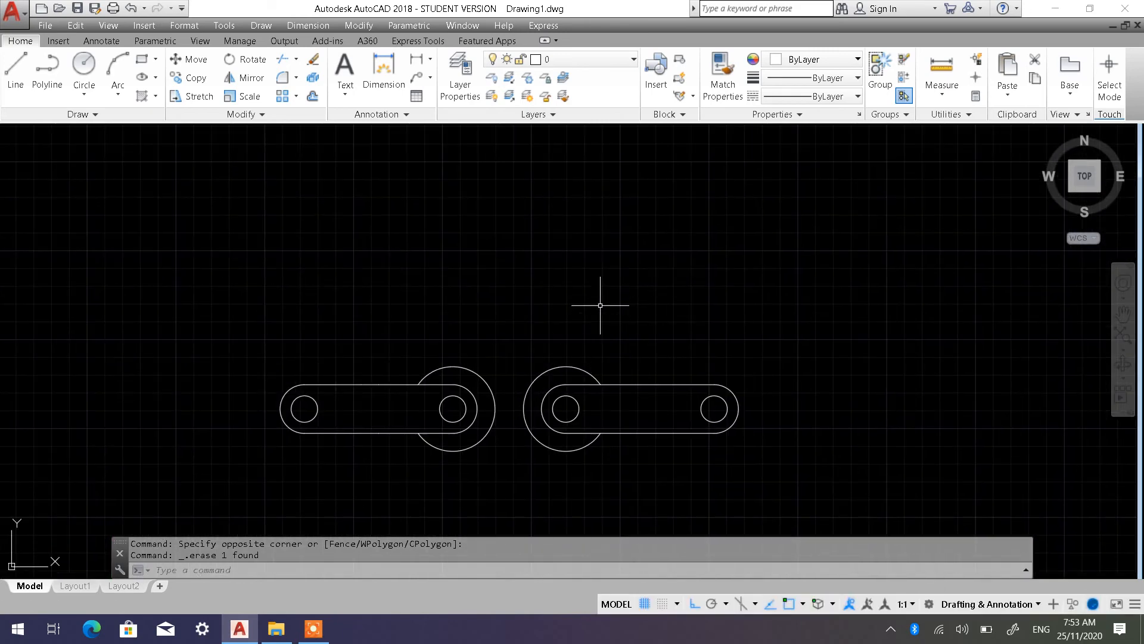
left_click(16, 74)
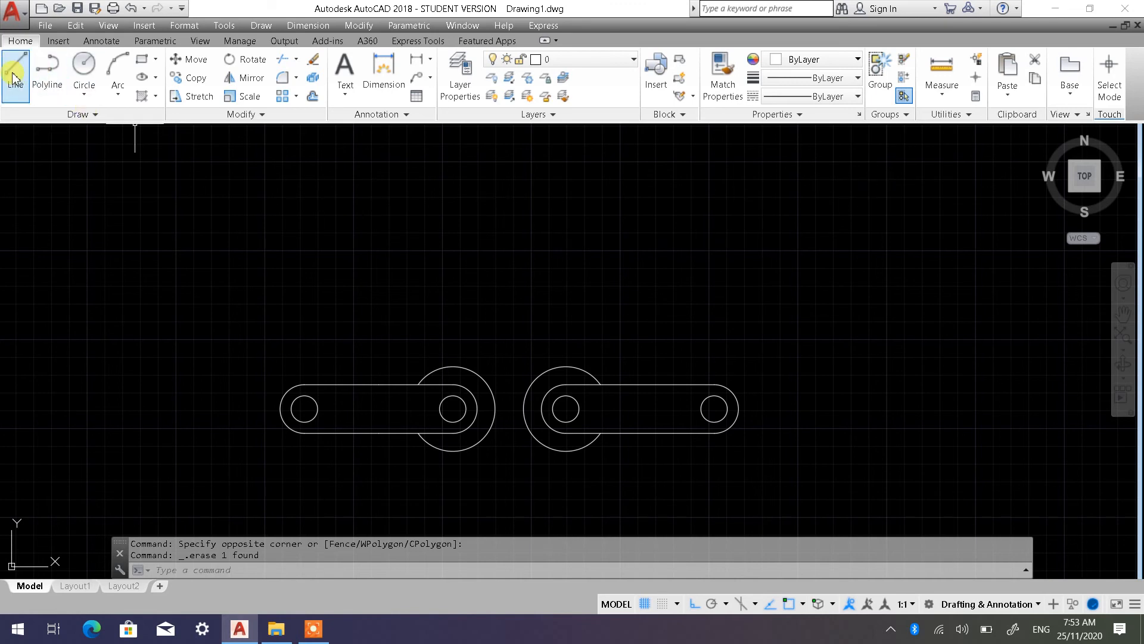
left_click(548, 326)
left_click(757, 325)
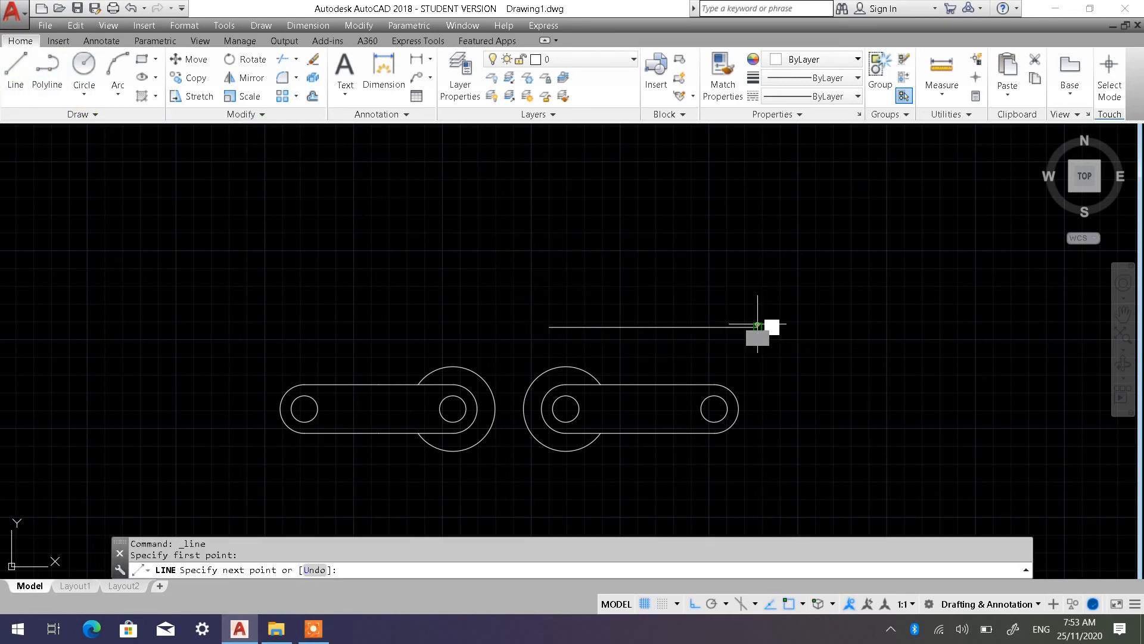
key("Escape")
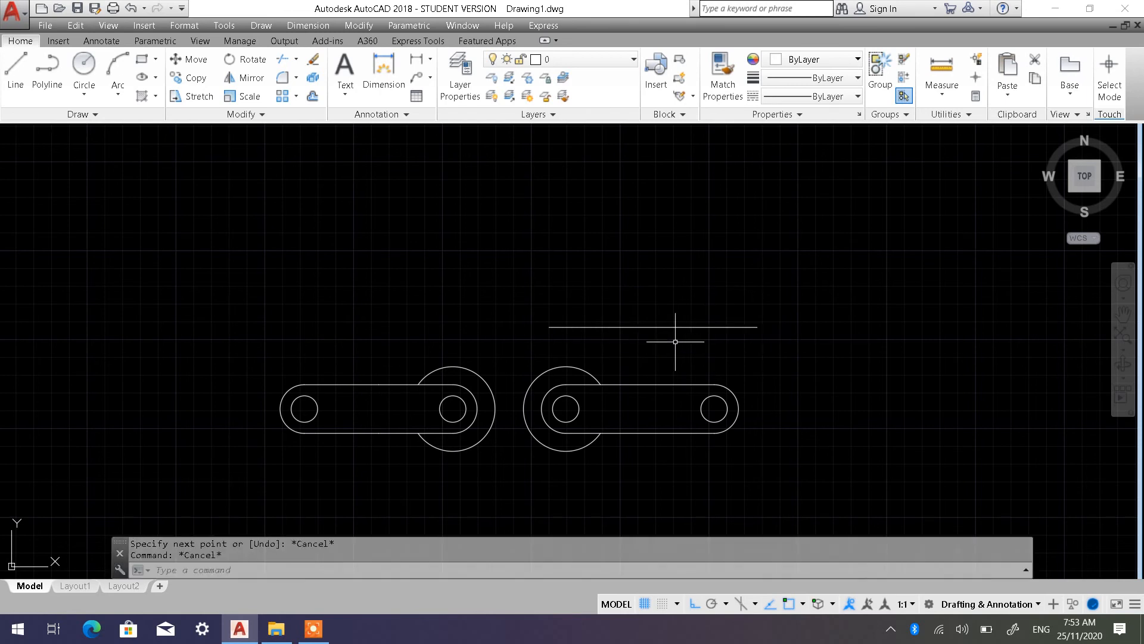
Rotate the horizontal line above the right link by 35 degrees about its left endpoint.
left_click(241, 59)
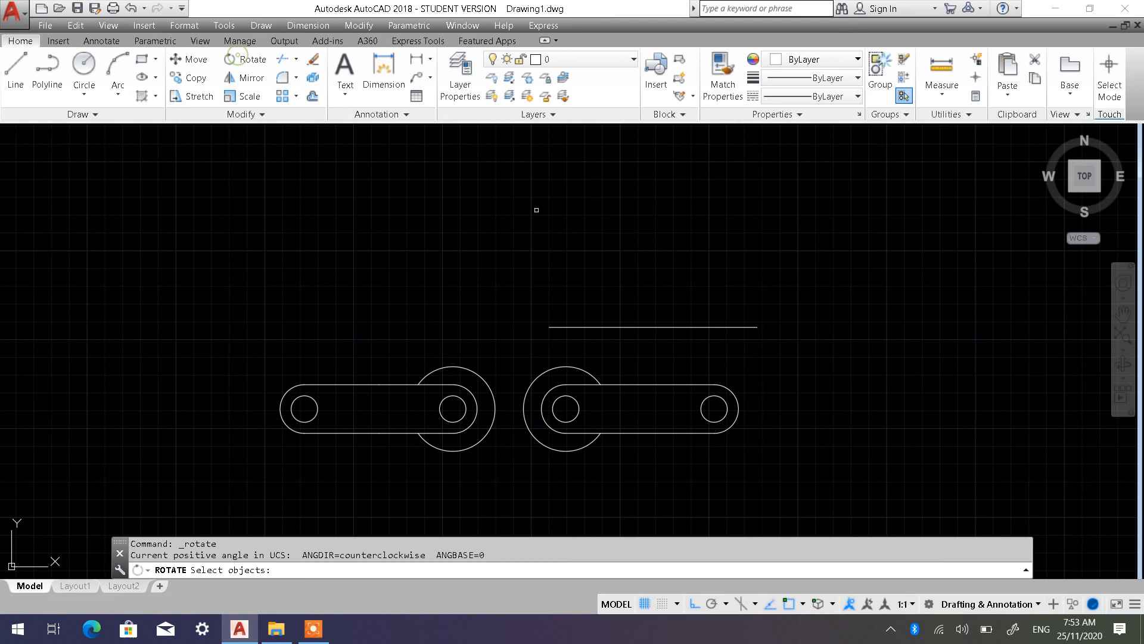
left_click(662, 346)
left_click(608, 286)
key("Return")
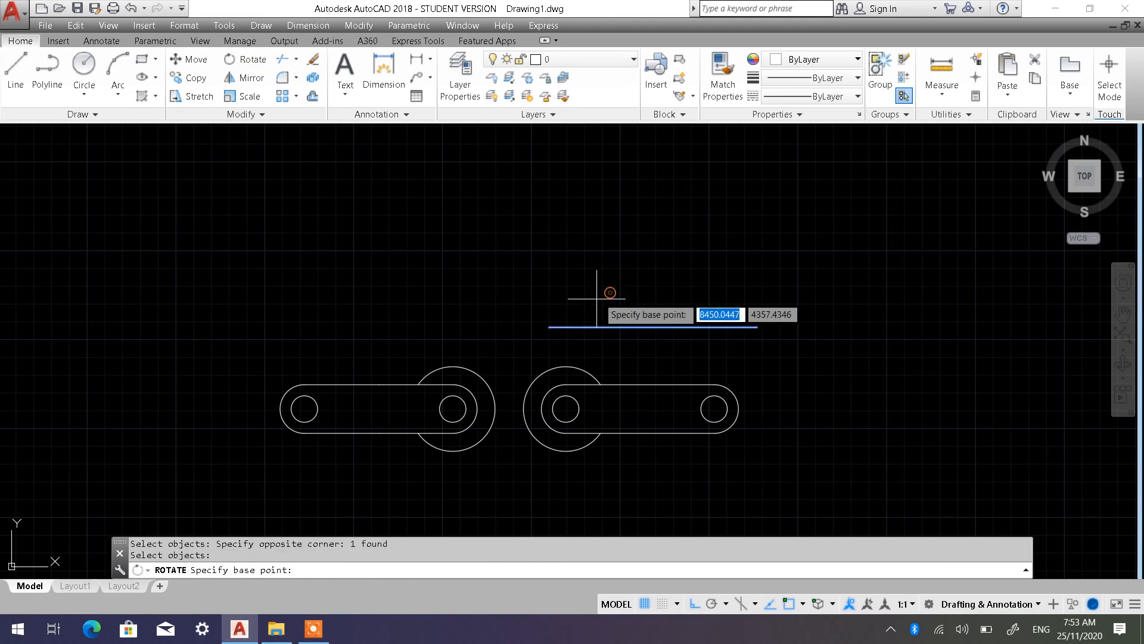
left_click(549, 327)
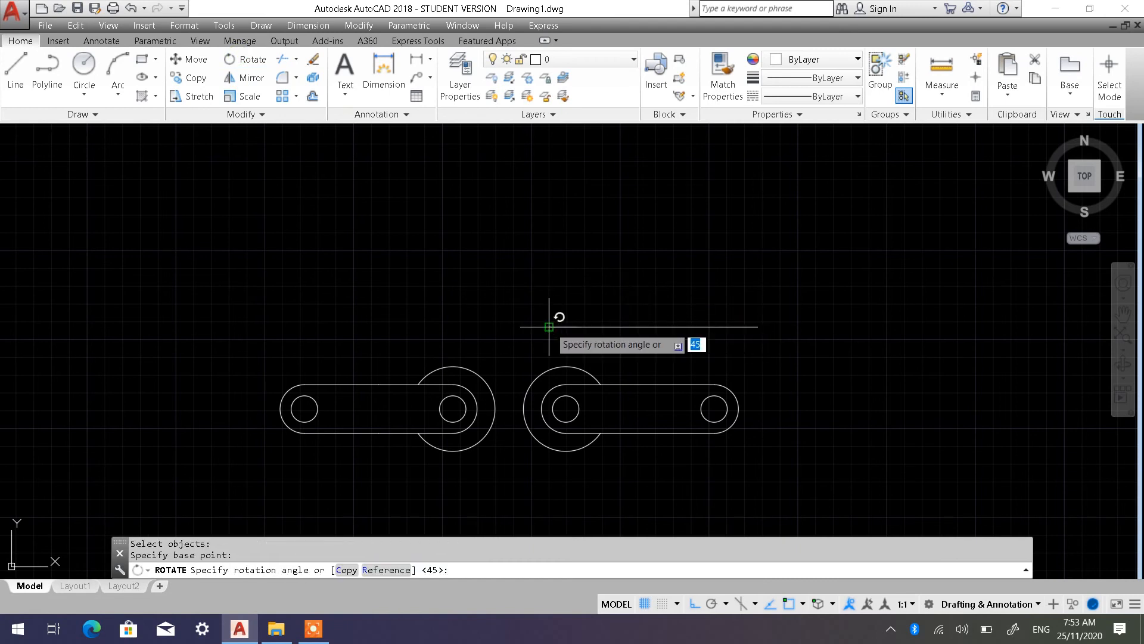
type("3")
key("Return")
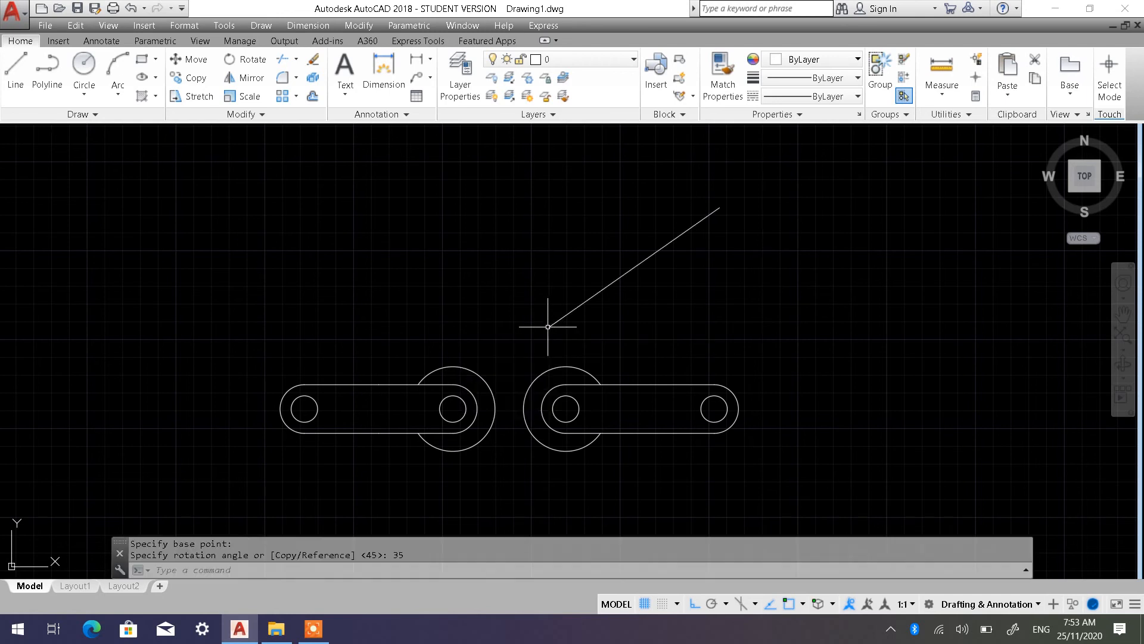
Mirror the whole right link with its holes and outer arc about the inclined line's two endpoints, keeping the source objects.
left_click(243, 78)
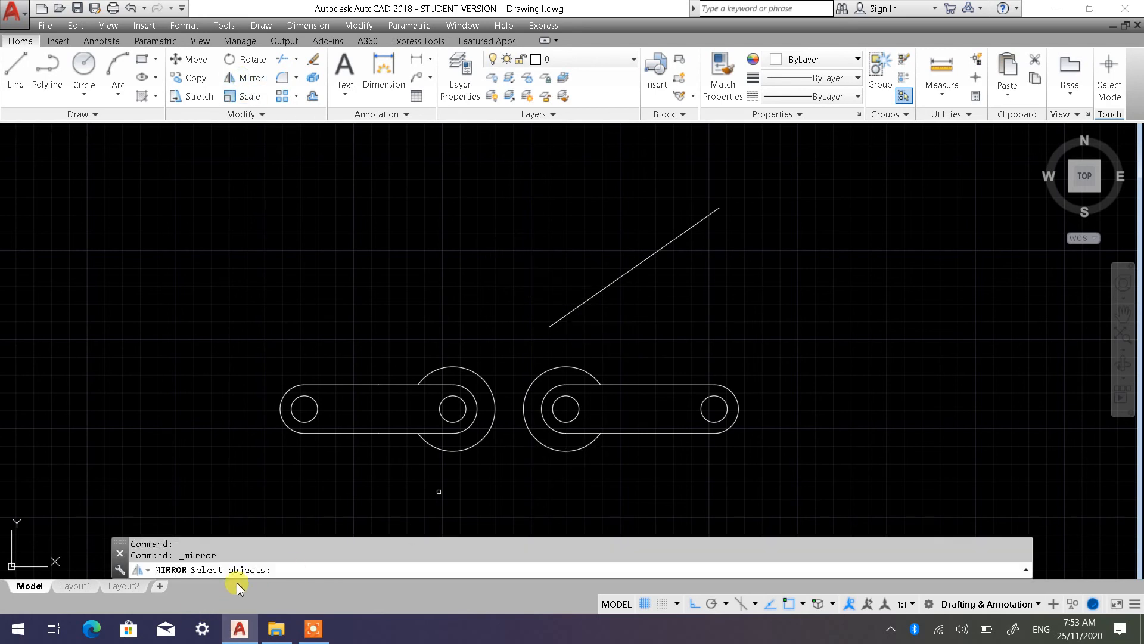
left_click(806, 492)
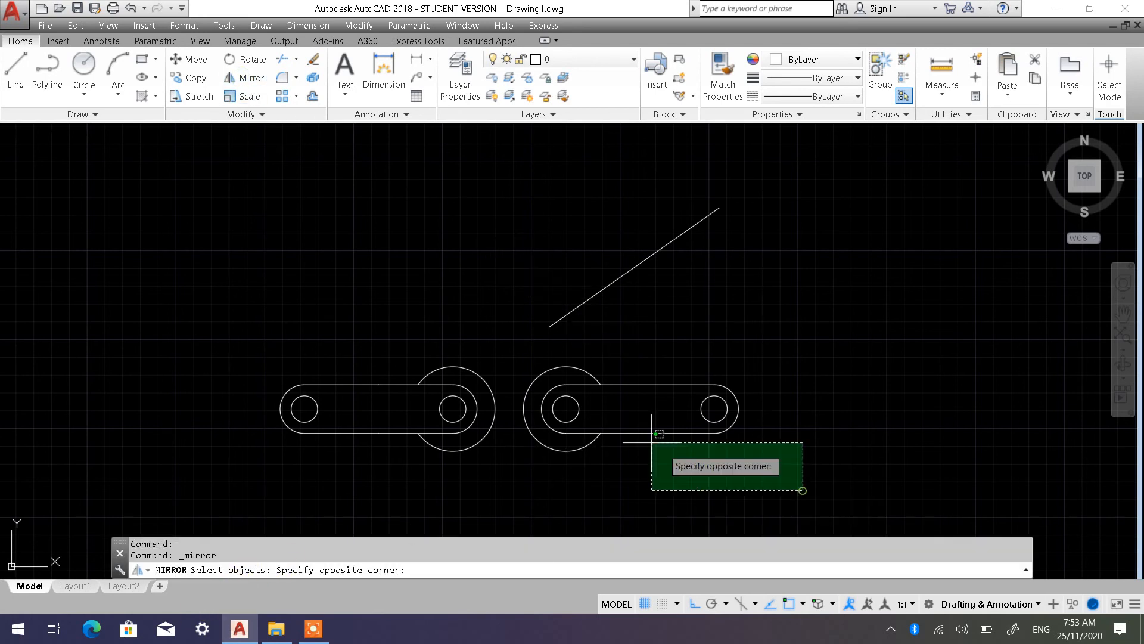
left_click(515, 345)
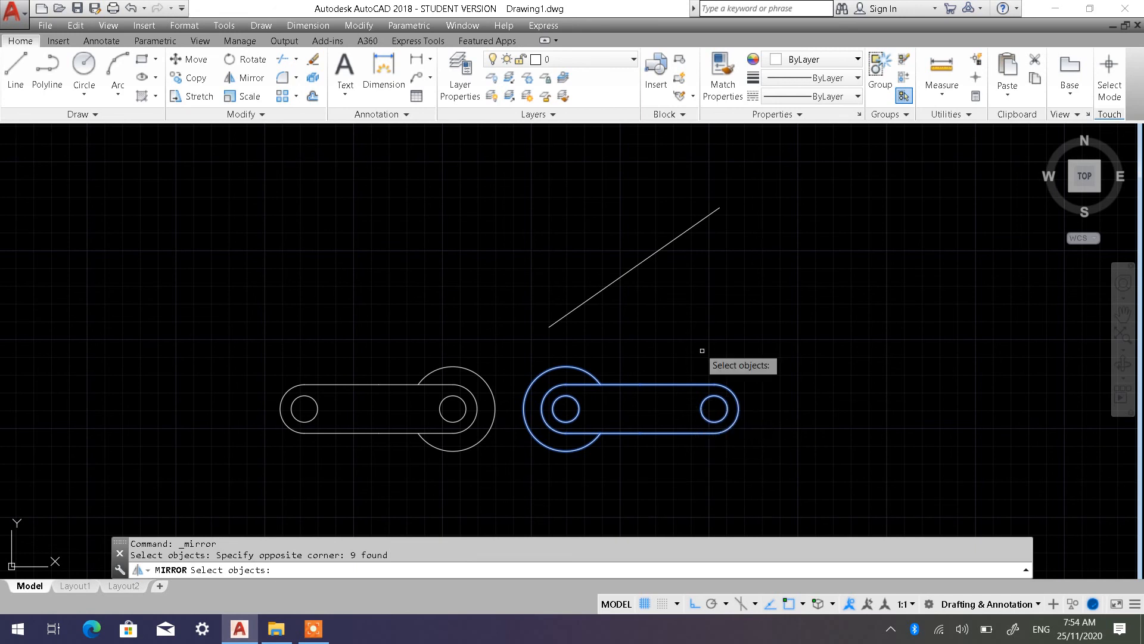
key("Return")
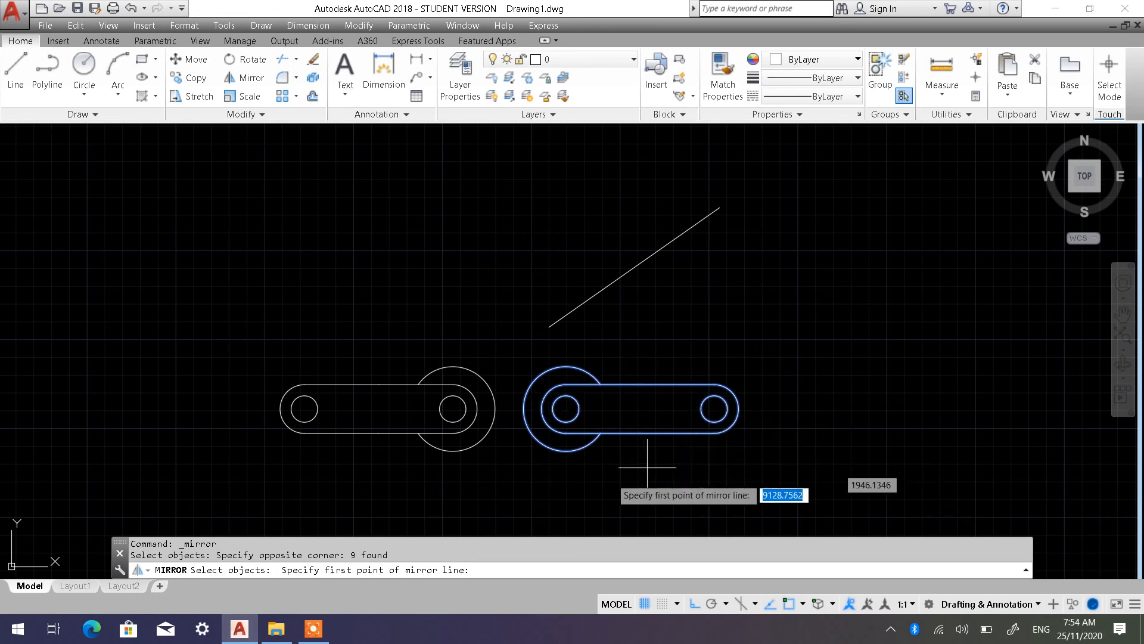
left_click(549, 326)
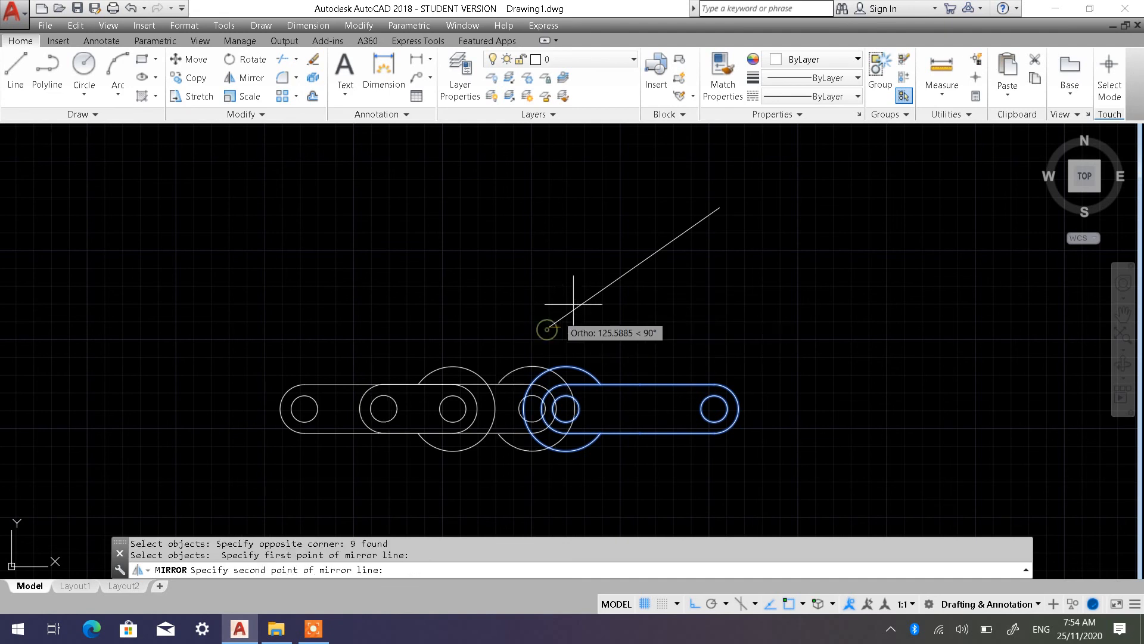
left_click(720, 207)
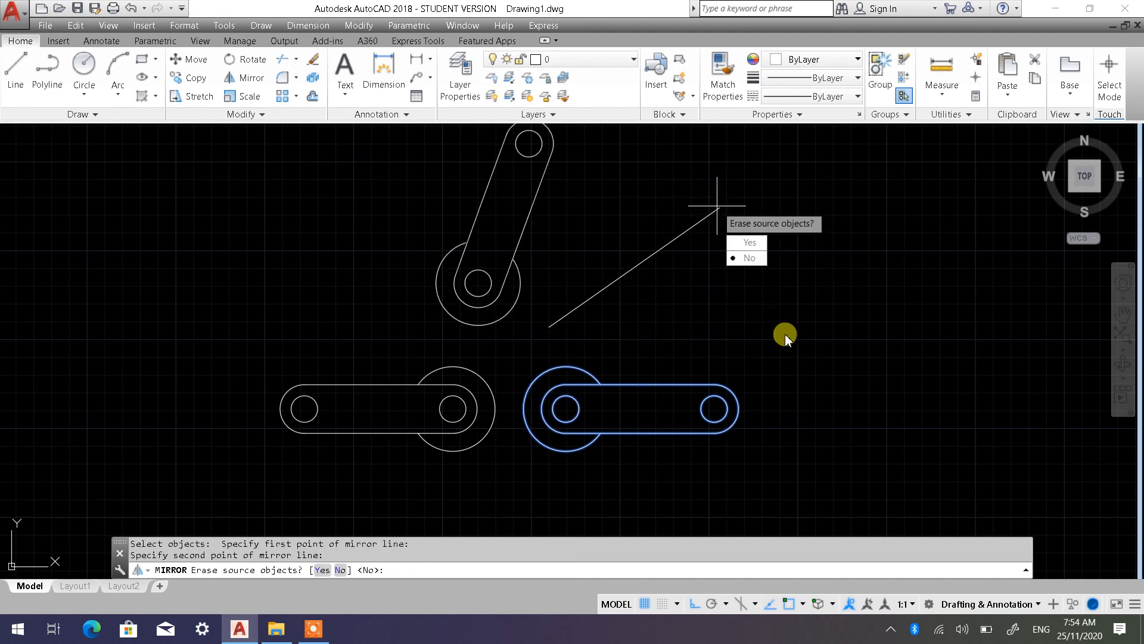
left_click(749, 257)
scroll(628, 327, "down", 2)
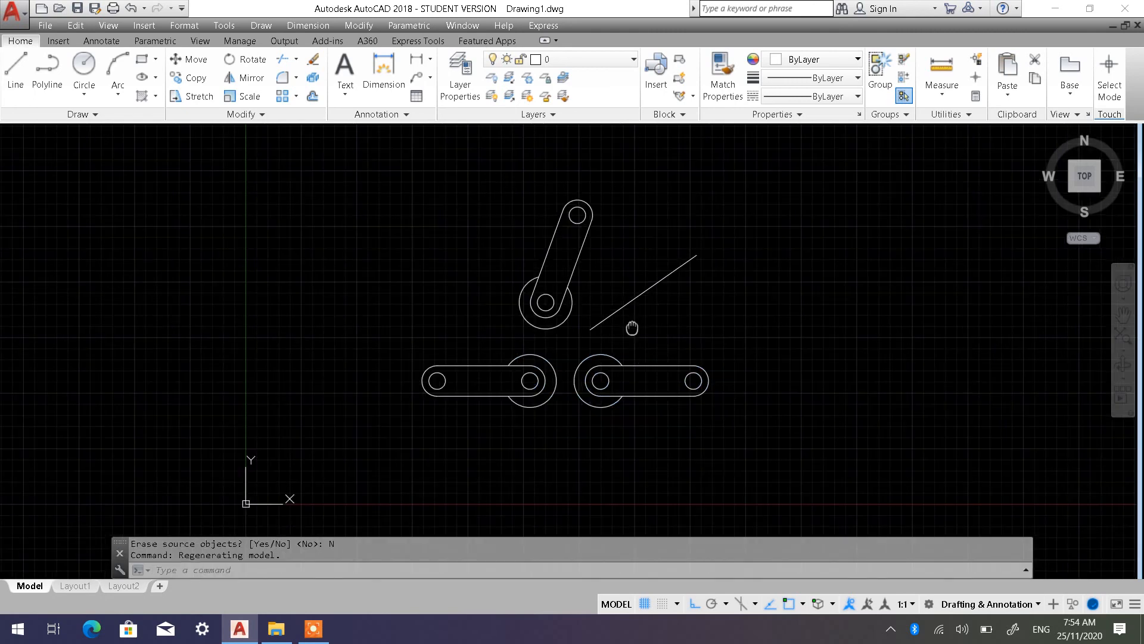
scroll(601, 358, "up", 2)
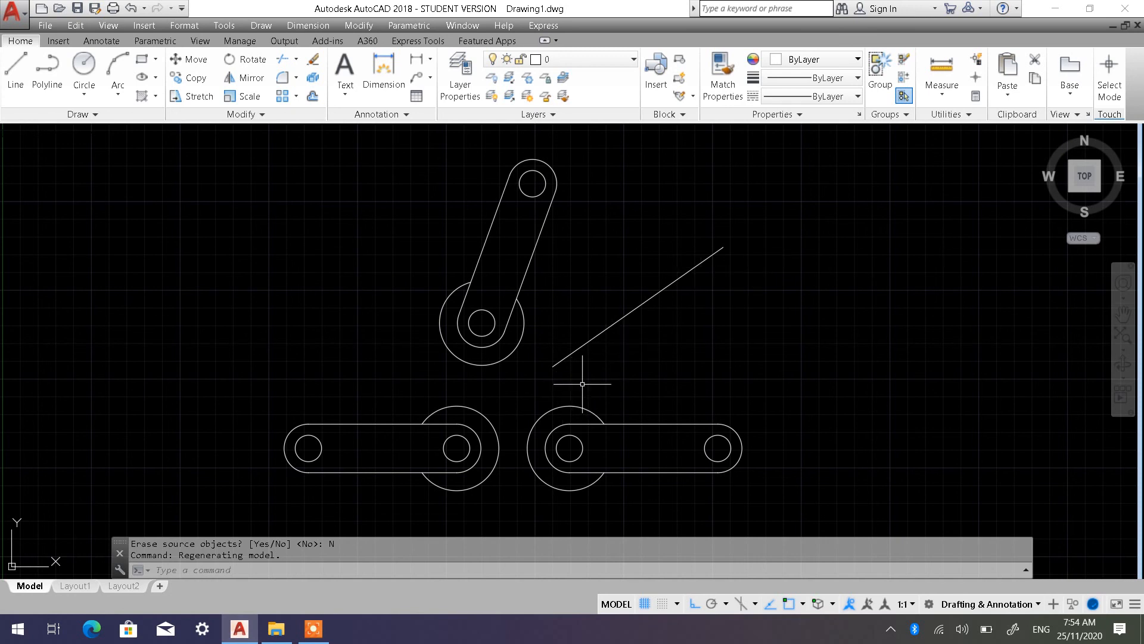
Delete the inclined mirror line between the tilted link and the right link.
left_click(691, 345)
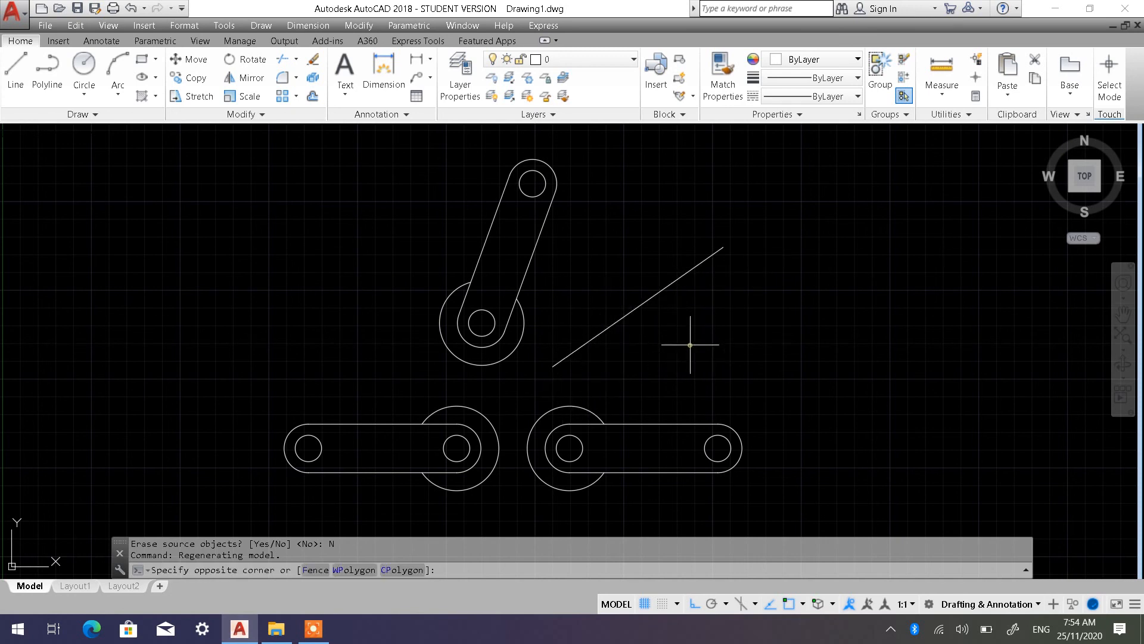
left_click(627, 284)
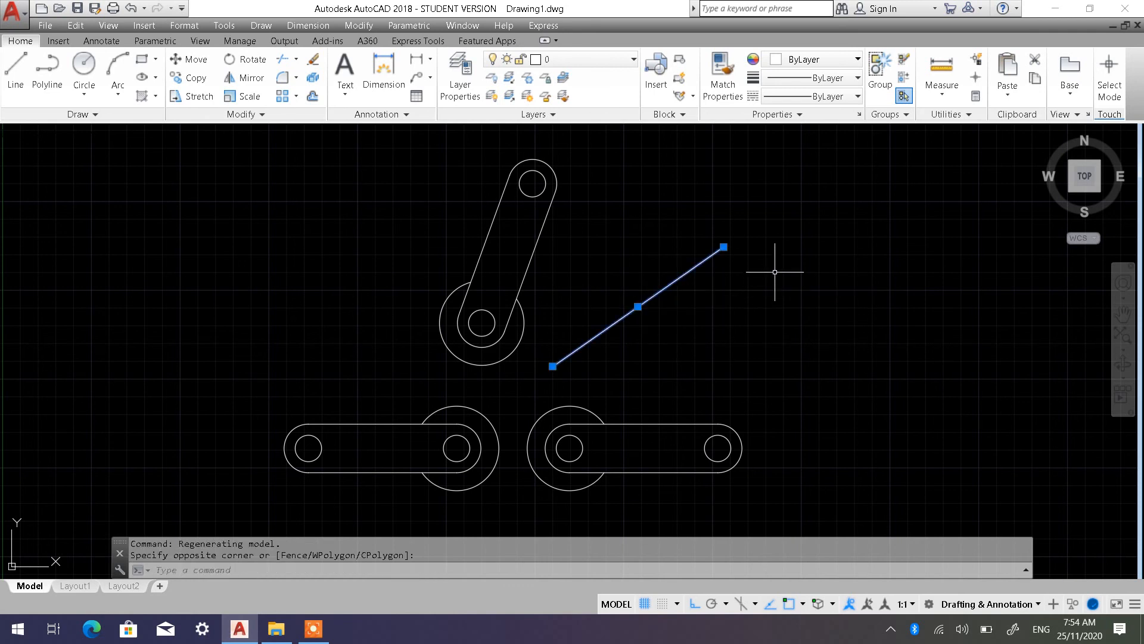
key("Delete")
middle_click_drag(602, 323, 653, 330)
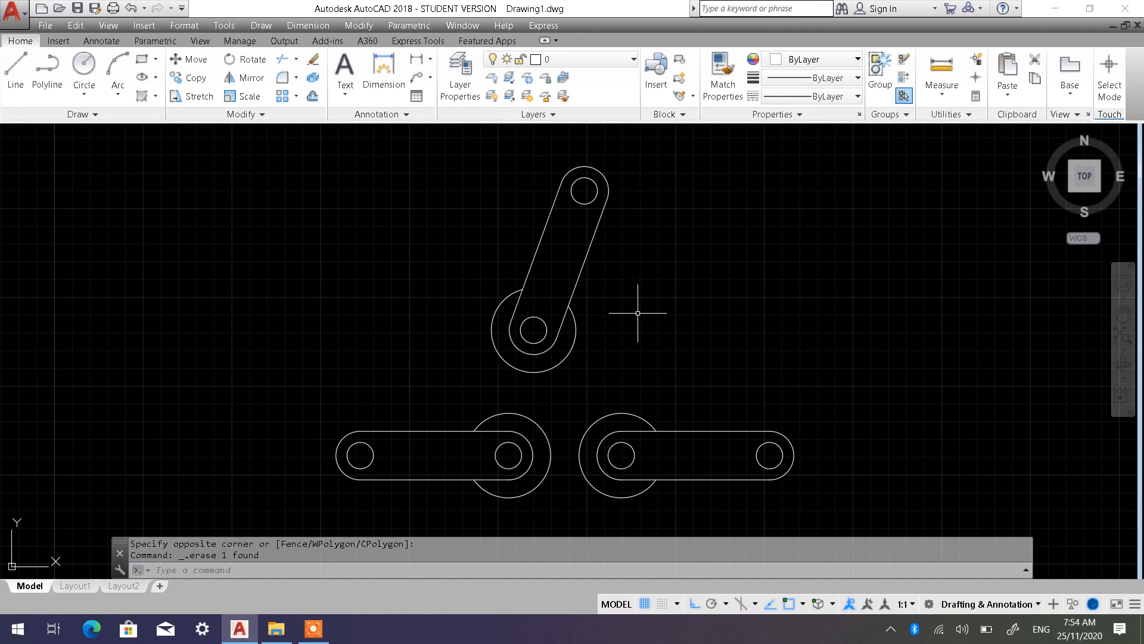
middle_click_drag(636, 313, 583, 304)
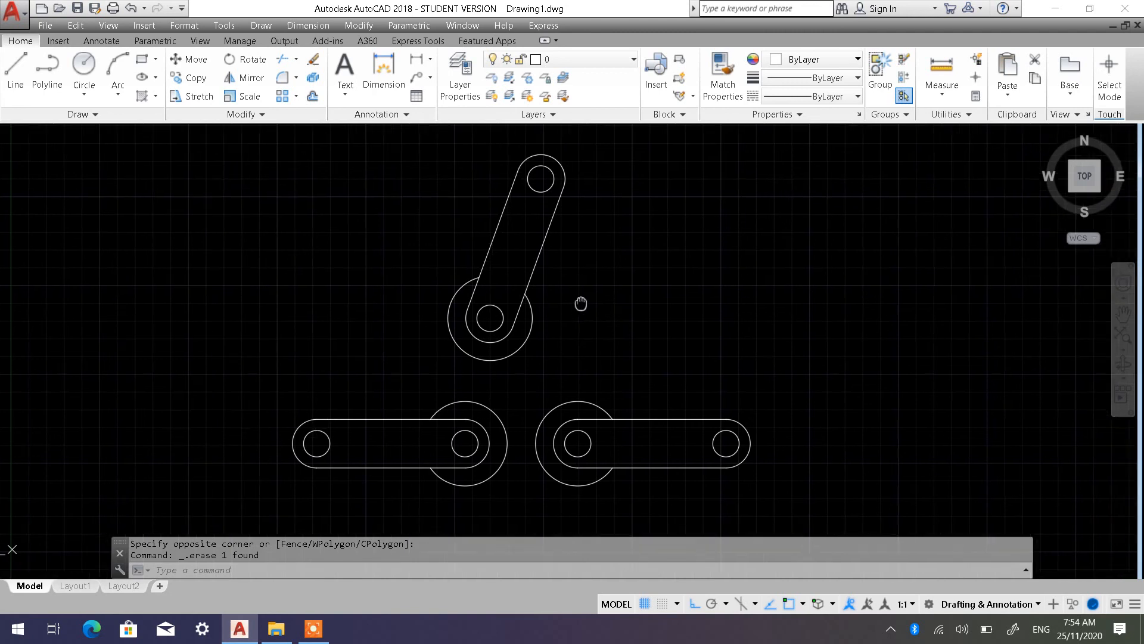